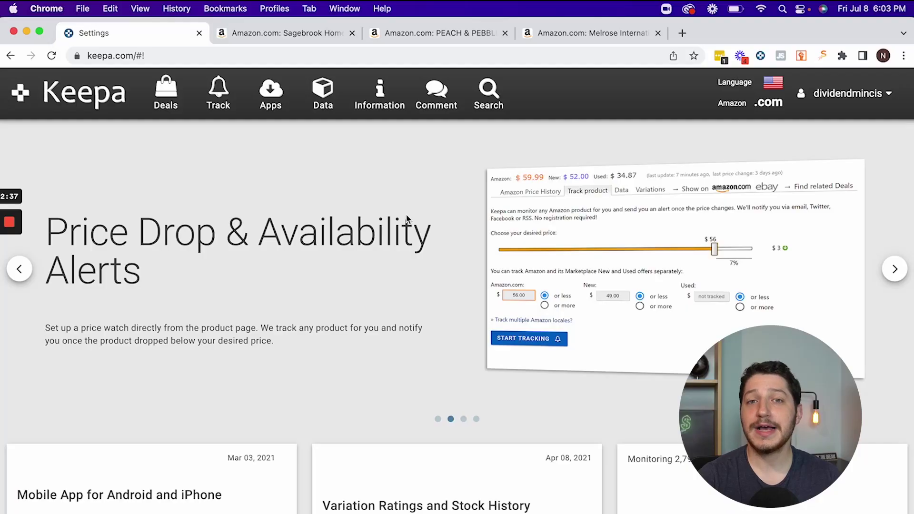
Look over the Keepa home page, then the Keepa price history box on the Sagebrook Home jar's Amazon page.
{"action": "scroll", "coordinate": [288, 169], "scroll_direction": "down", "scroll_amount": 9}
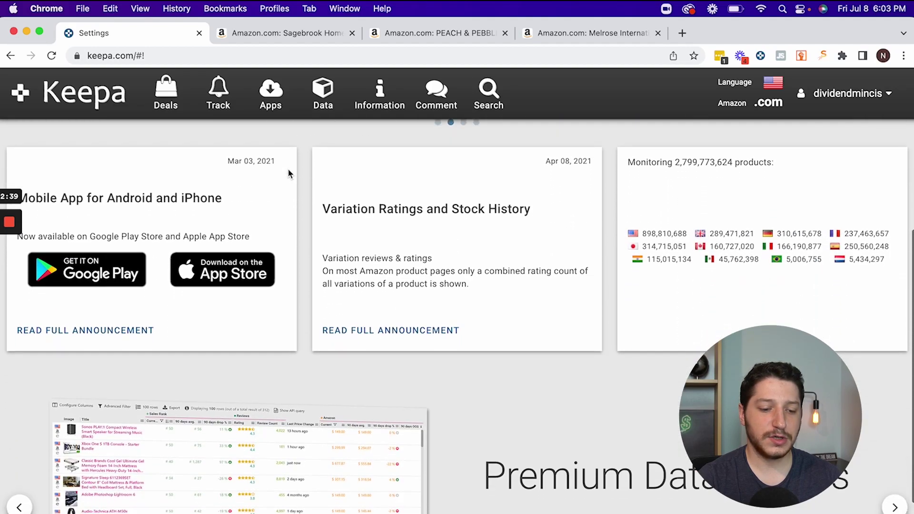
{"action": "scroll", "coordinate": [287, 173], "scroll_direction": "up", "scroll_amount": 9}
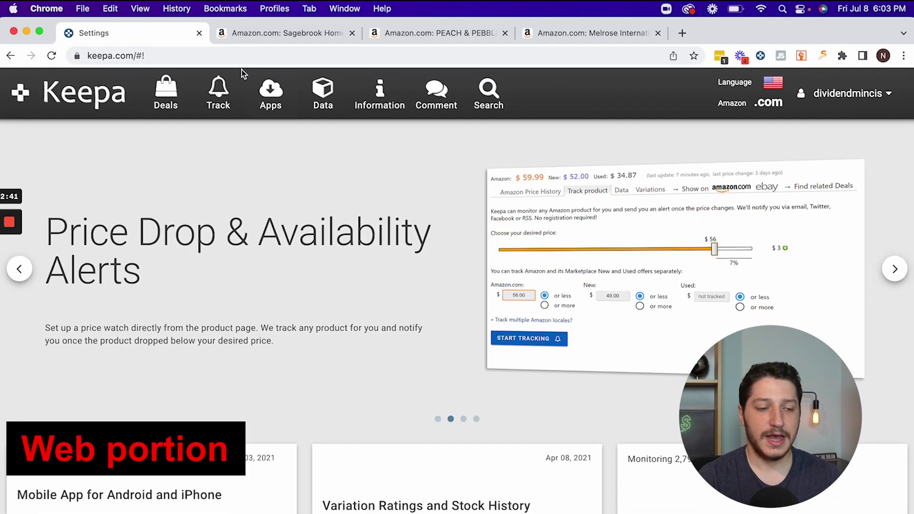
{"action": "left_click", "coordinate": [256, 32]}
{"action": "scroll", "coordinate": [441, 224], "scroll_direction": "down", "scroll_amount": 12}
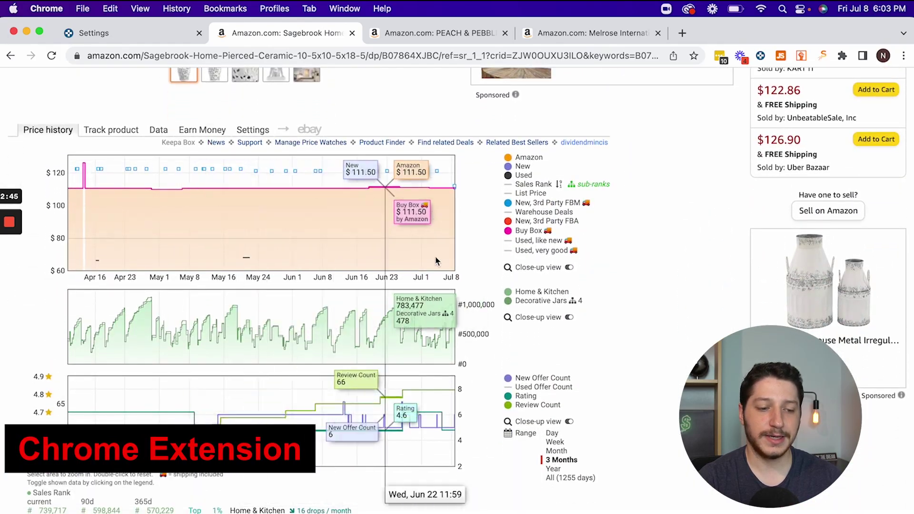
{"action": "scroll", "coordinate": [404, 283], "scroll_direction": "up", "scroll_amount": 10}
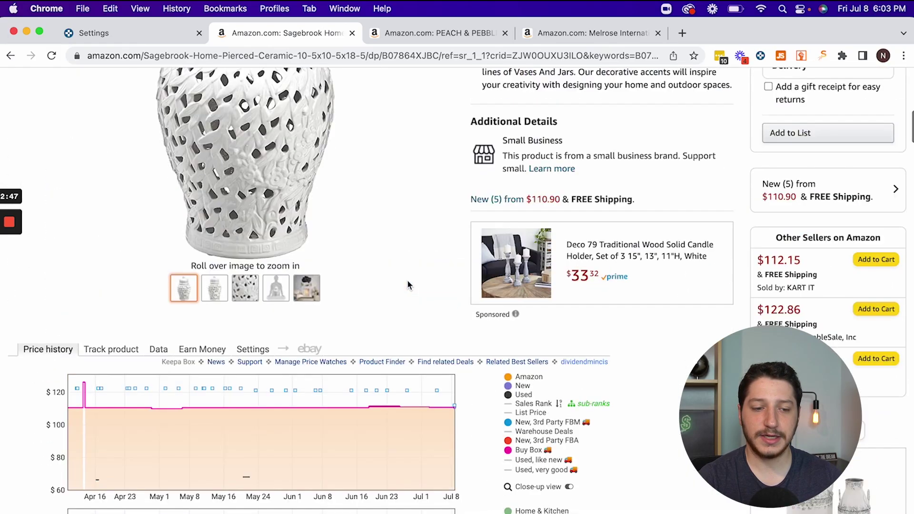
Examine the Keepa price, sales rank and offer count charts on the Sagebrook Home jar's Amazon page.
{"action": "left_click", "coordinate": [135, 38]}
{"action": "scroll", "coordinate": [247, 239], "scroll_direction": "down", "scroll_amount": 7}
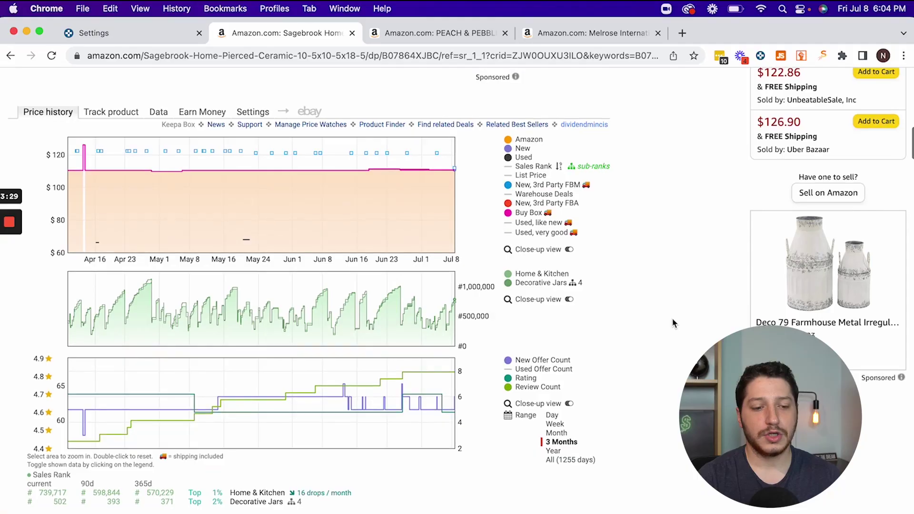
{"action": "scroll", "coordinate": [672, 317], "scroll_direction": "up", "scroll_amount": 10}
{"action": "mouse_move", "coordinate": [790, 94]}
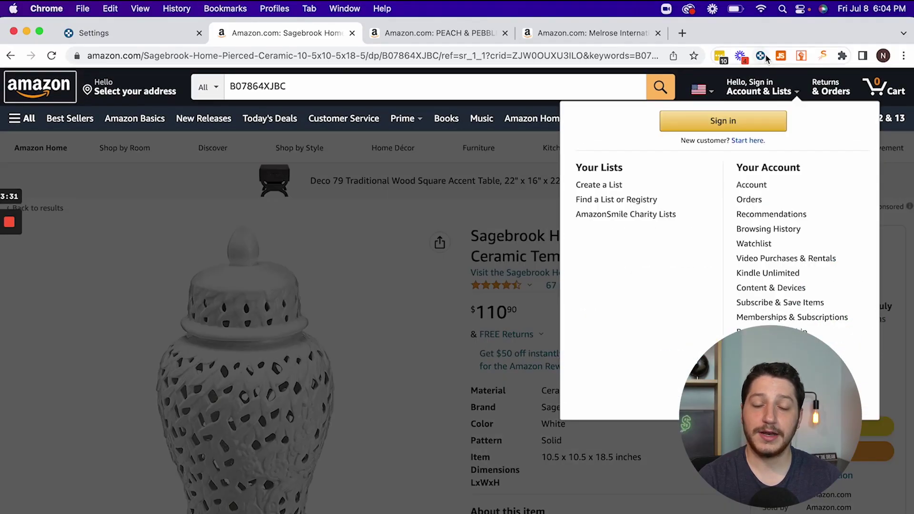
{"action": "scroll", "coordinate": [668, 362], "scroll_direction": "down", "scroll_amount": 15}
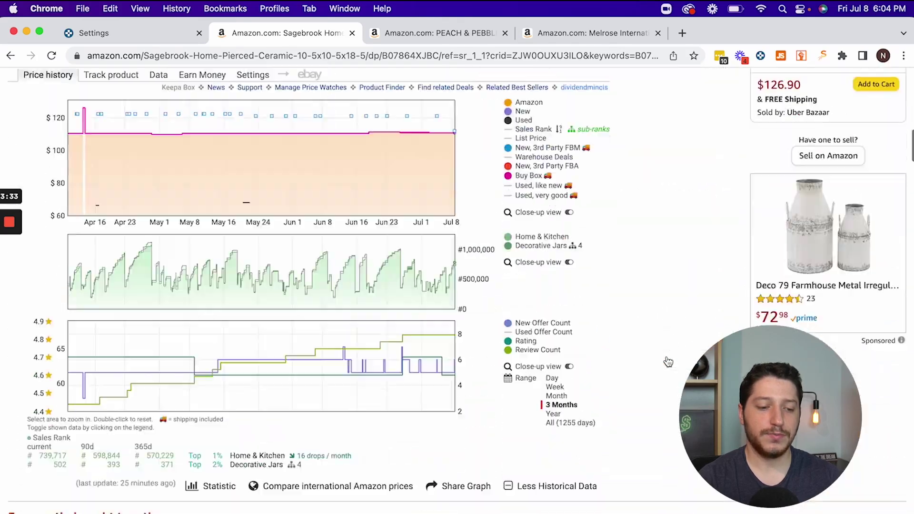
{"action": "scroll", "coordinate": [666, 361], "scroll_direction": "up", "scroll_amount": 3}
{"action": "scroll", "coordinate": [667, 361], "scroll_direction": "down", "scroll_amount": 8}
{"action": "scroll", "coordinate": [667, 362], "scroll_direction": "down", "scroll_amount": 8}
{"action": "scroll", "coordinate": [667, 362], "scroll_direction": "up", "scroll_amount": 12}
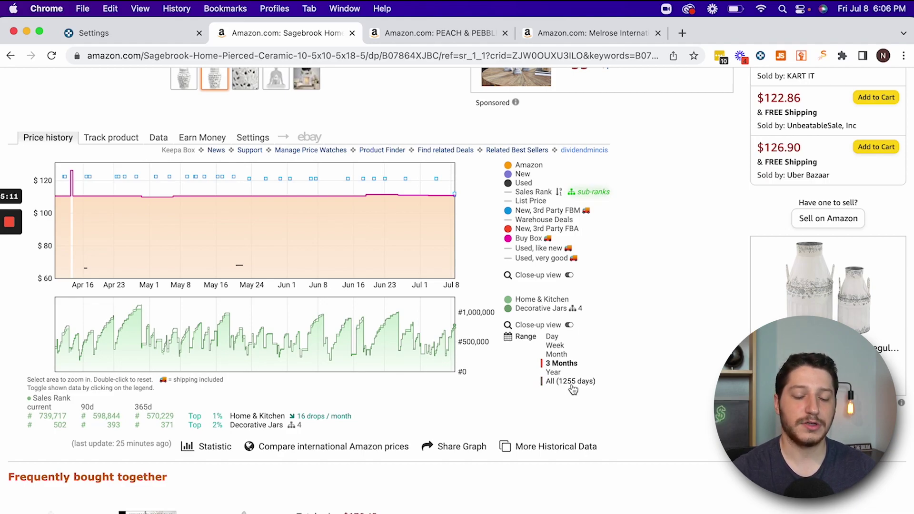
View the Keepa charts over a year and over 3 months, and overlay the sales rank on the price chart.
{"action": "left_click", "coordinate": [554, 373]}
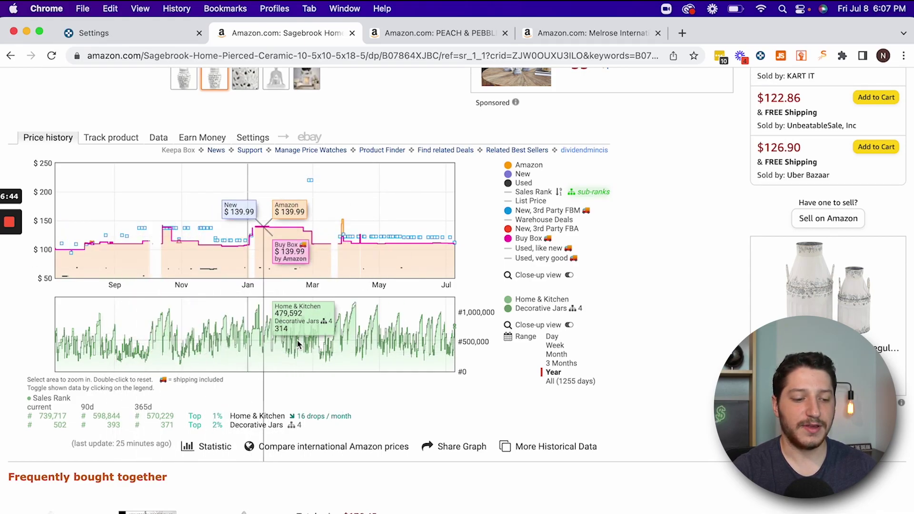
{"action": "left_click", "coordinate": [563, 364]}
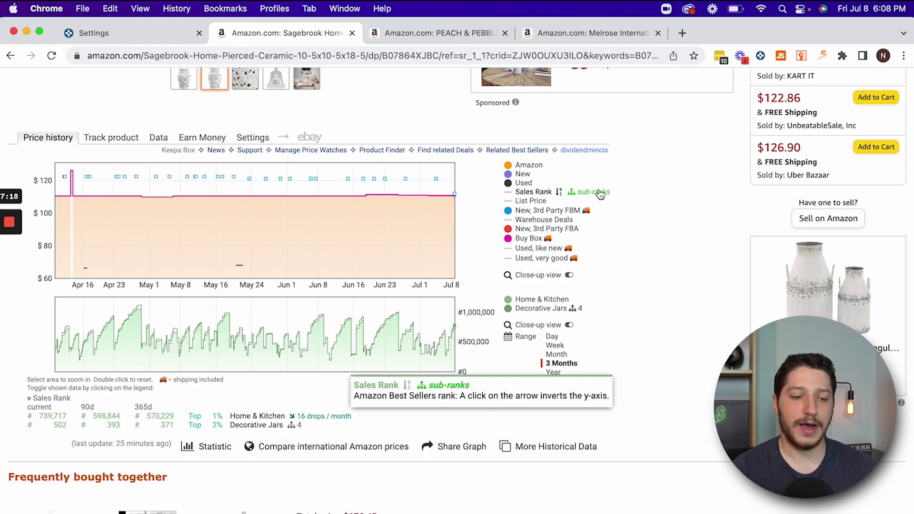
{"action": "left_click", "coordinate": [510, 195]}
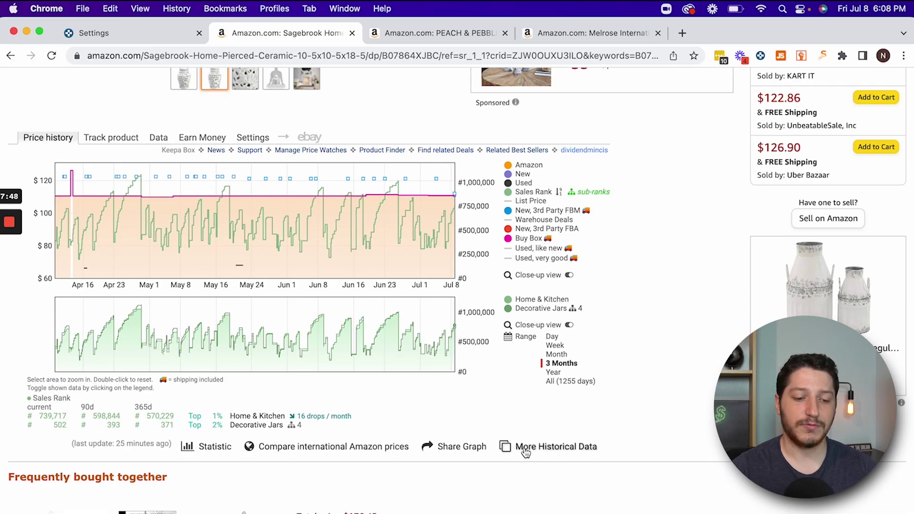
Expand the additional historical data and examine the offer count, rating and review count chart with the rank averages.
{"action": "left_click", "coordinate": [531, 450]}
{"action": "scroll", "coordinate": [509, 498], "scroll_direction": "down", "scroll_amount": 5}
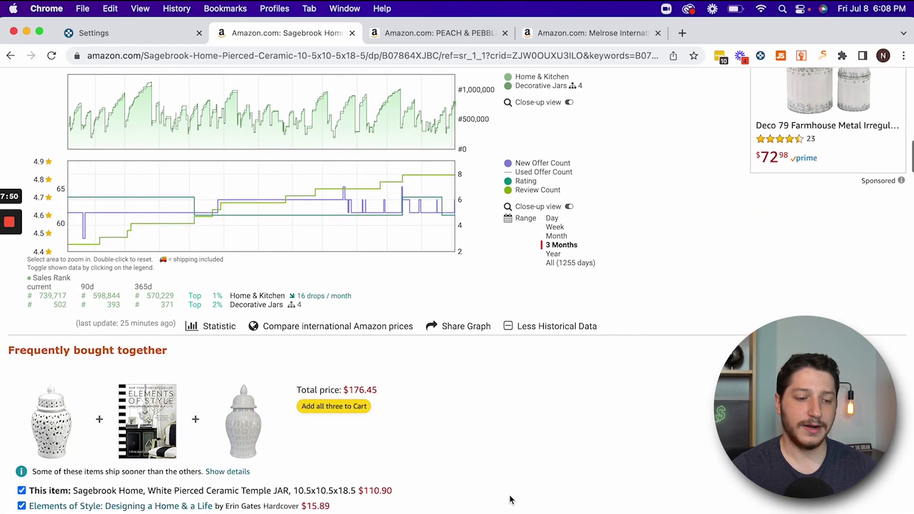
{"action": "scroll", "coordinate": [509, 498], "scroll_direction": "up", "scroll_amount": 4}
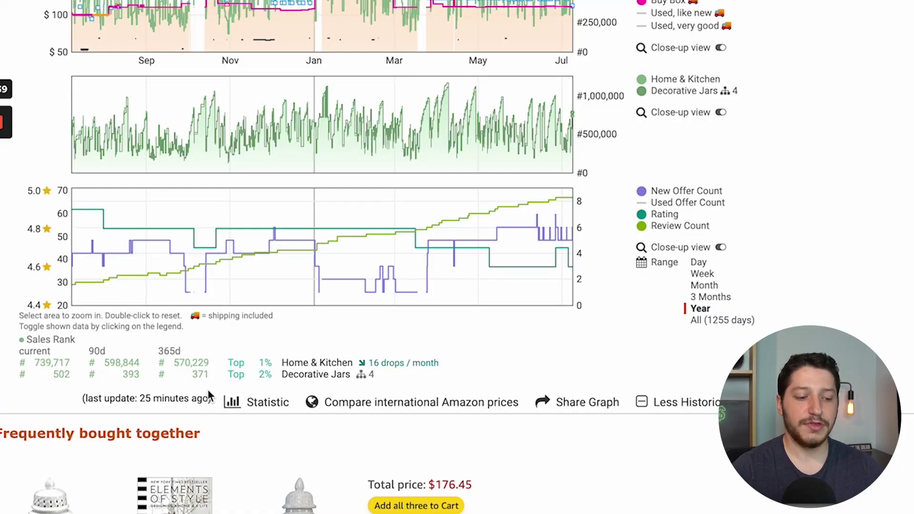
{"action": "mouse_move", "coordinate": [261, 403]}
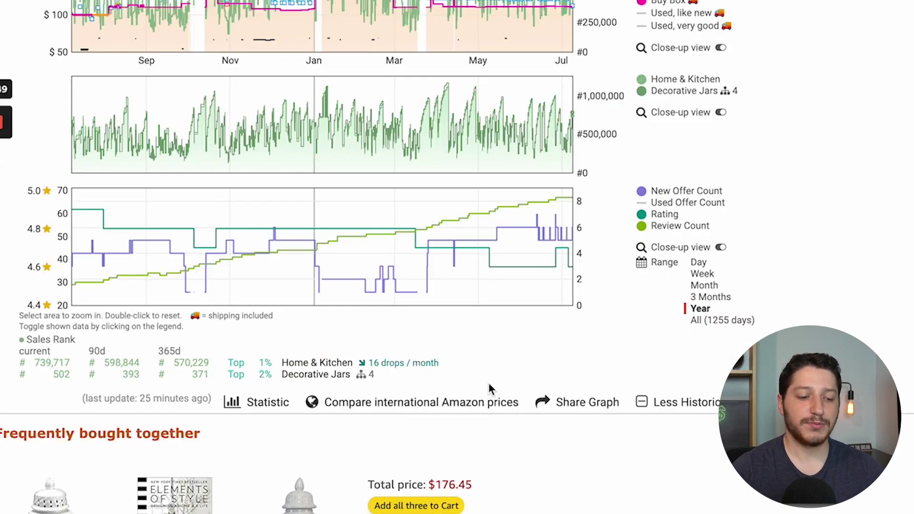
Hide the sales rank line and show the list price in the Keepa price history chart.
{"action": "scroll", "coordinate": [424, 381], "scroll_direction": "up", "scroll_amount": 4}
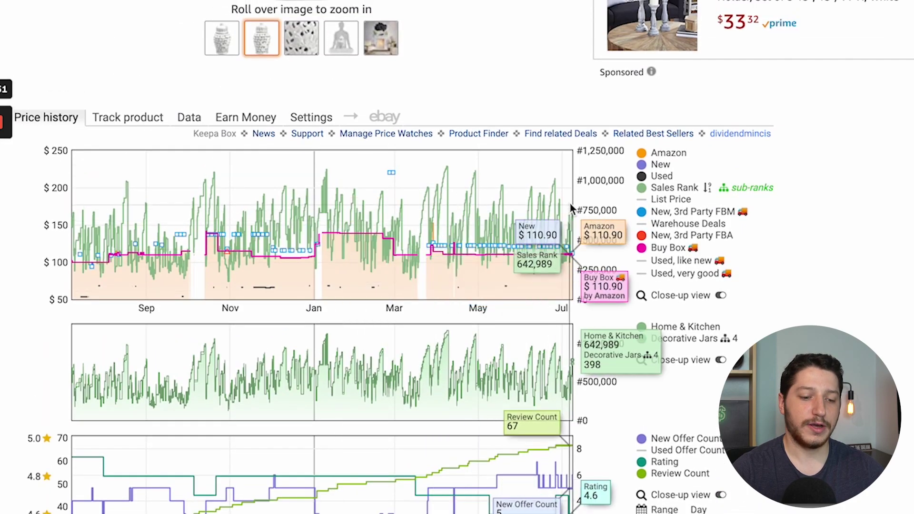
{"action": "mouse_move", "coordinate": [651, 213]}
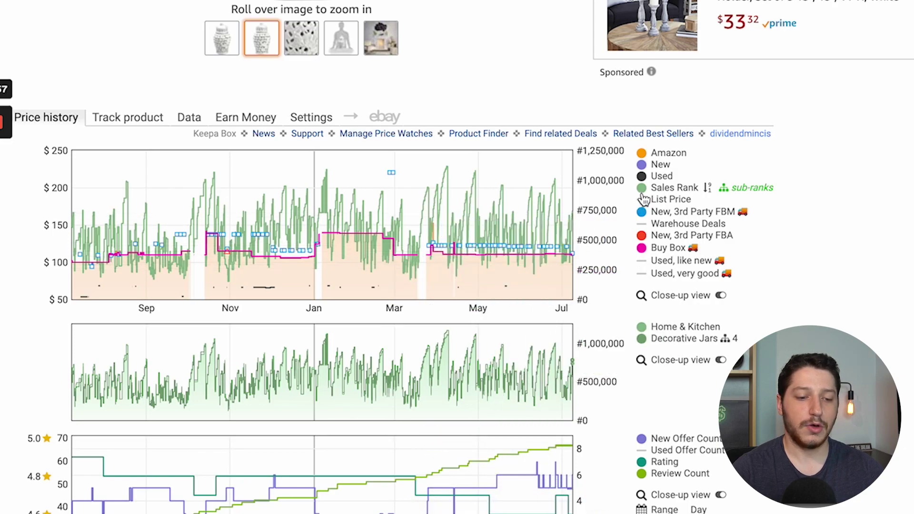
{"action": "left_click", "coordinate": [640, 190]}
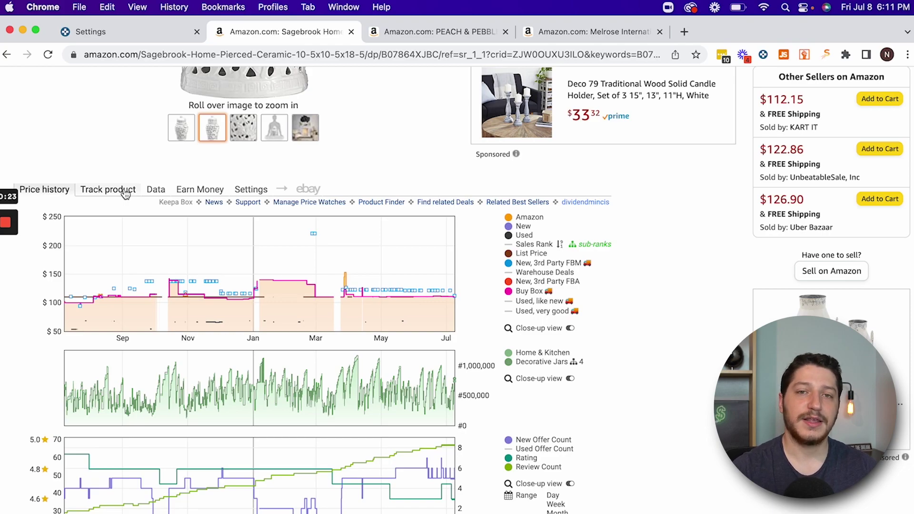
Open the jar's Keepa data and examine its product details, sales rank averages and price averages.
{"action": "left_click", "coordinate": [156, 190]}
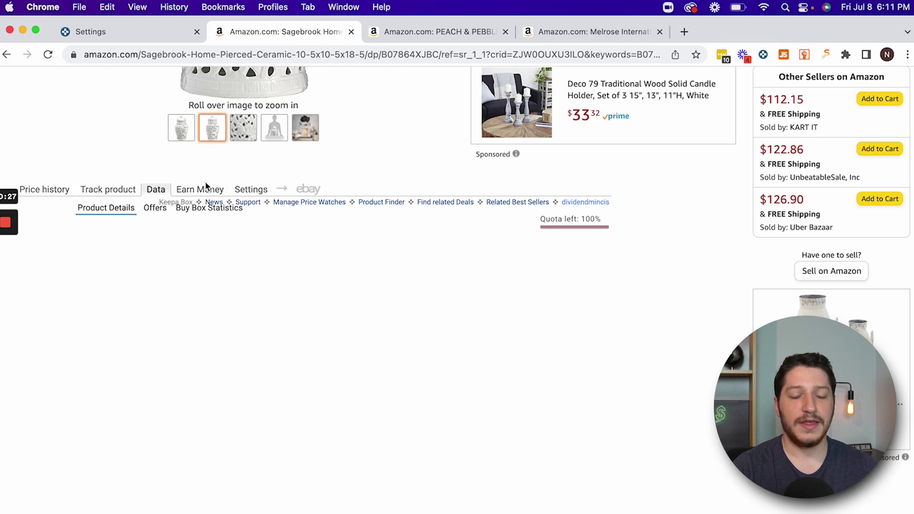
{"action": "scroll", "coordinate": [206, 186], "scroll_direction": "down", "scroll_amount": 1}
{"action": "scroll", "coordinate": [206, 185], "scroll_direction": "down", "scroll_amount": 3}
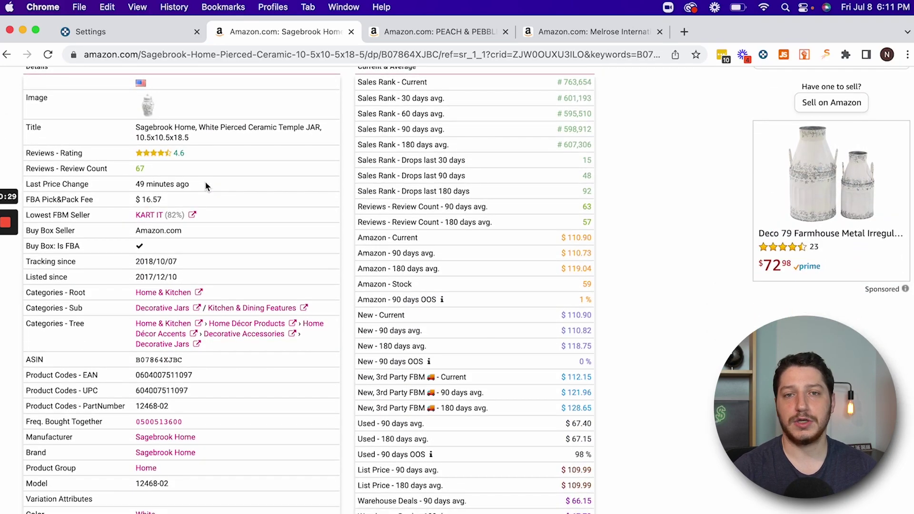
{"action": "scroll", "coordinate": [206, 185], "scroll_direction": "up", "scroll_amount": 8}
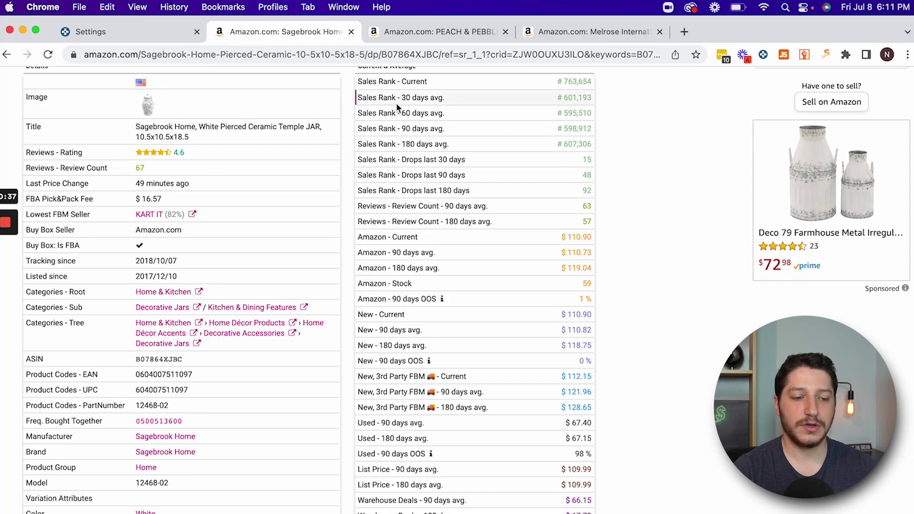
{"action": "scroll", "coordinate": [266, 219], "scroll_direction": "down", "scroll_amount": 4}
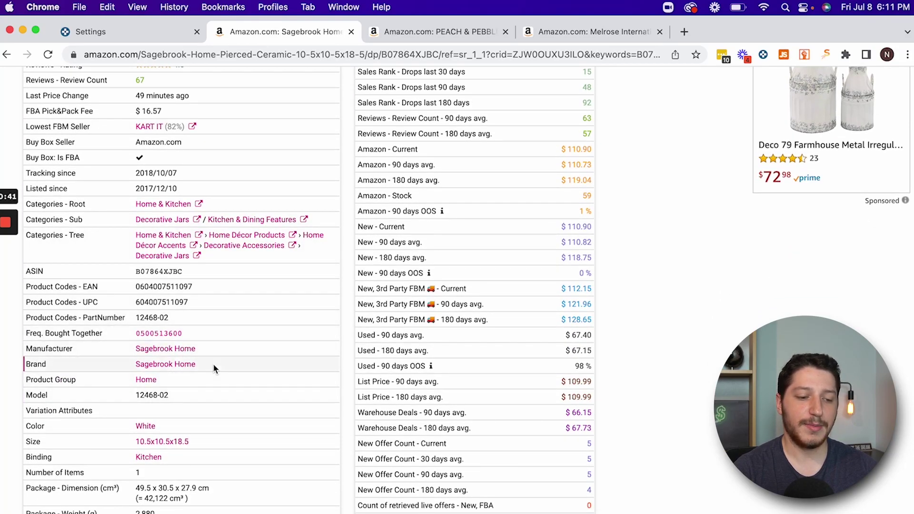
{"action": "scroll", "coordinate": [213, 363], "scroll_direction": "down", "scroll_amount": 2}
{"action": "scroll", "coordinate": [473, 293], "scroll_direction": "up", "scroll_amount": 10}
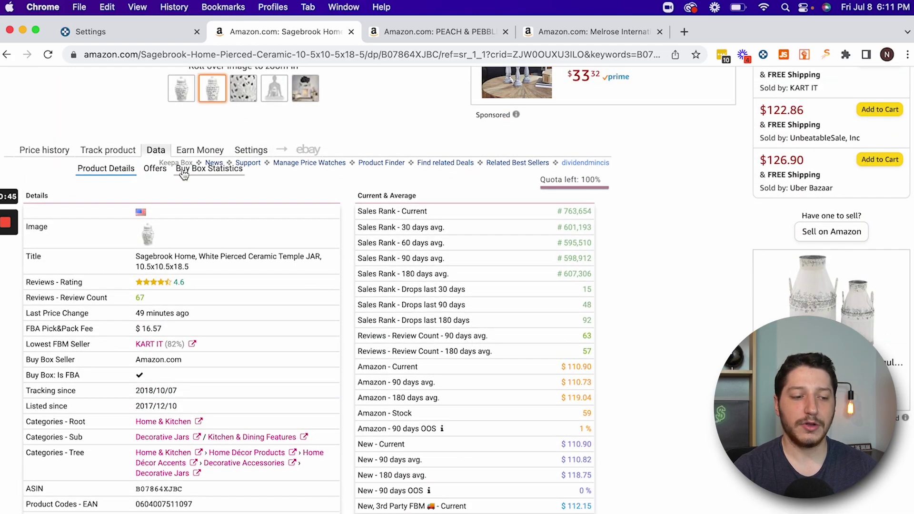
Open the offers data, review each seller's price and stock history, and set the graph range to 365 days.
{"action": "left_click", "coordinate": [156, 169]}
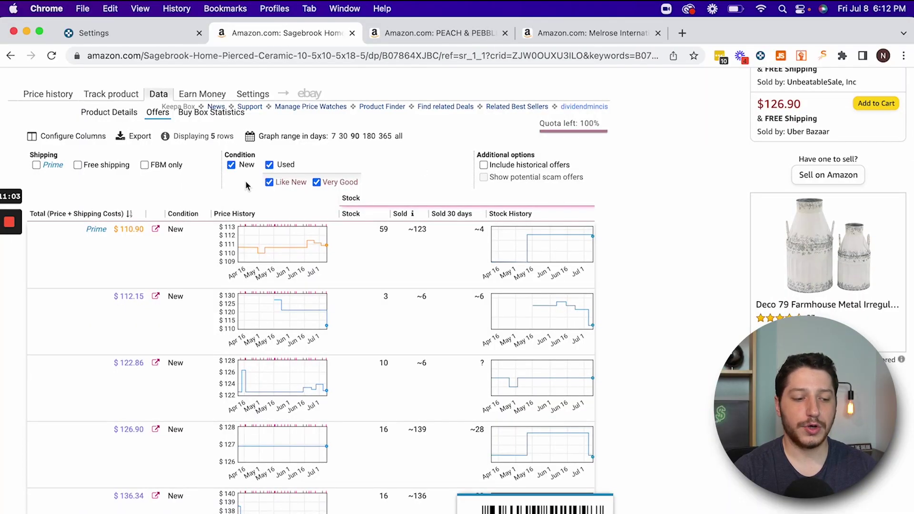
{"action": "scroll", "coordinate": [246, 186], "scroll_direction": "down", "scroll_amount": 4}
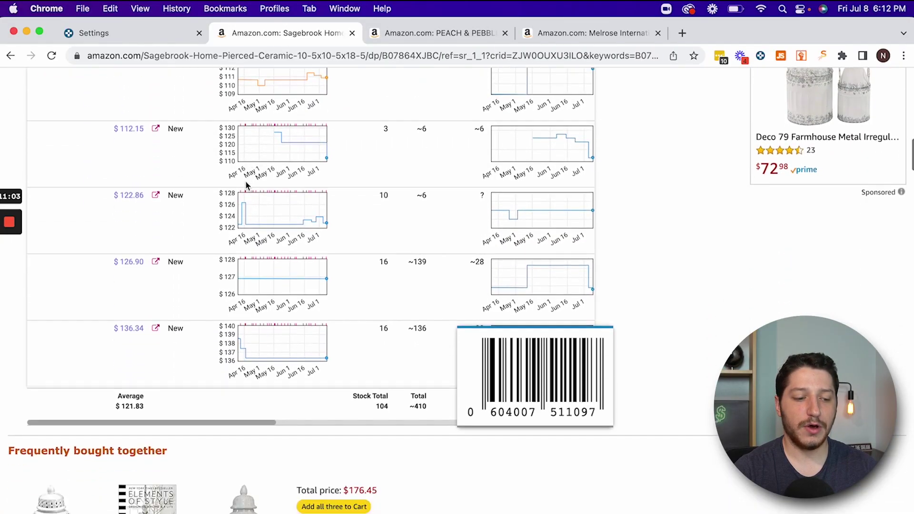
{"action": "scroll", "coordinate": [384, 288], "scroll_direction": "up", "scroll_amount": 3}
{"action": "mouse_move", "coordinate": [290, 227]}
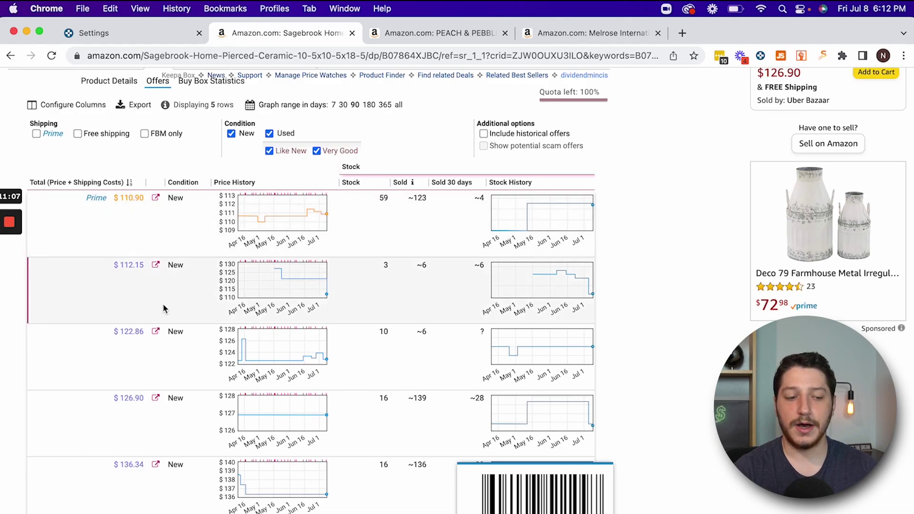
{"action": "mouse_move", "coordinate": [269, 295]}
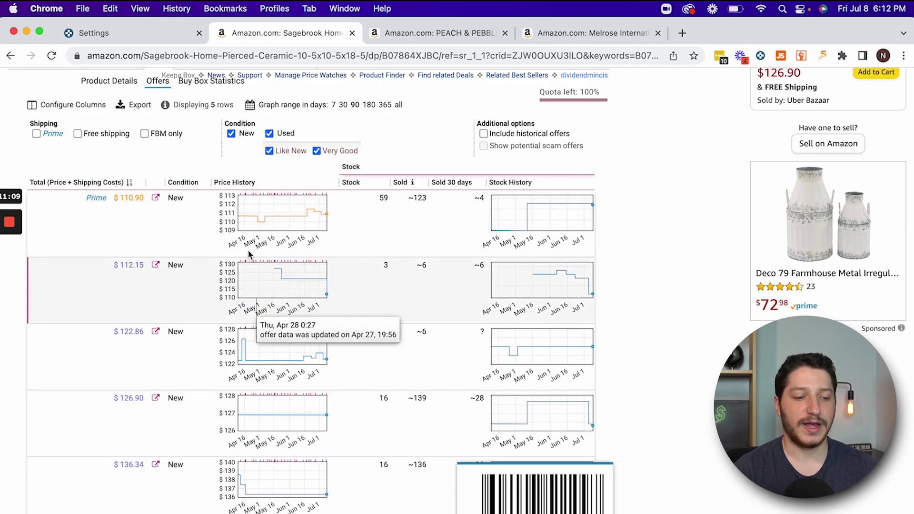
{"action": "scroll", "coordinate": [149, 166], "scroll_direction": "up", "scroll_amount": 1}
{"action": "scroll", "coordinate": [150, 166], "scroll_direction": "down", "scroll_amount": 3}
{"action": "scroll", "coordinate": [149, 165], "scroll_direction": "up", "scroll_amount": 3}
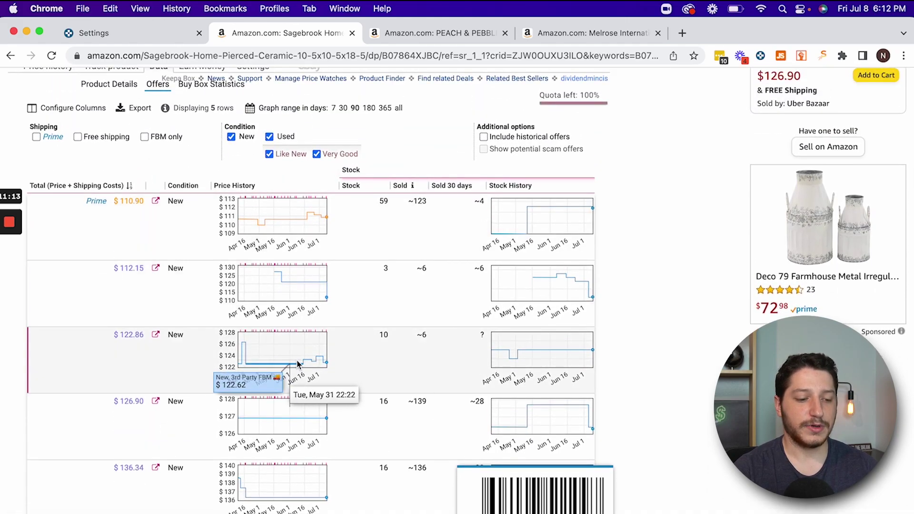
{"action": "scroll", "coordinate": [399, 317], "scroll_direction": "down", "scroll_amount": 4}
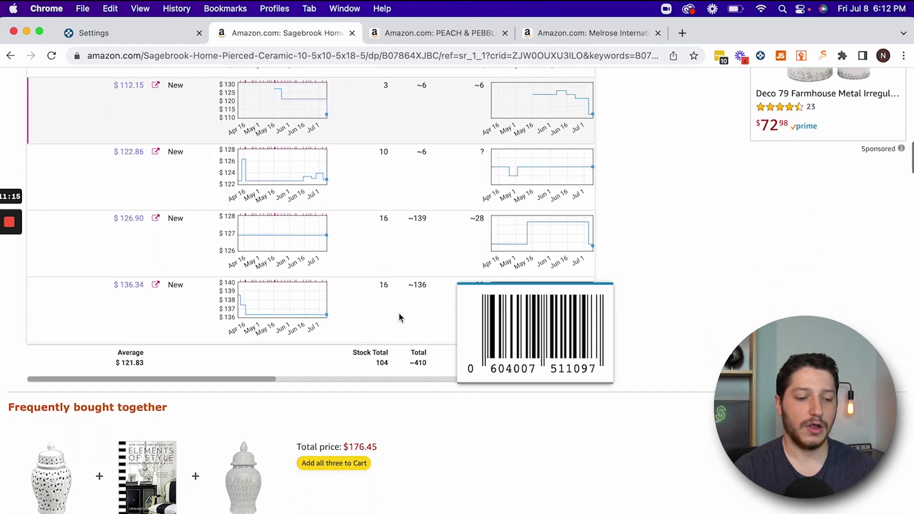
{"action": "scroll", "coordinate": [398, 317], "scroll_direction": "up", "scroll_amount": 8}
{"action": "scroll", "coordinate": [399, 317], "scroll_direction": "down", "scroll_amount": 1}
{"action": "scroll", "coordinate": [399, 316], "scroll_direction": "down", "scroll_amount": 3}
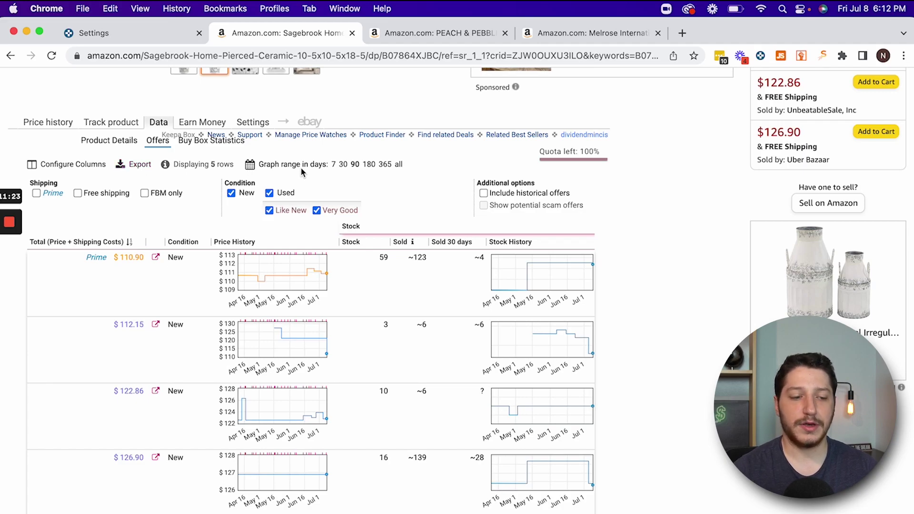
{"action": "left_click", "coordinate": [384, 164]}
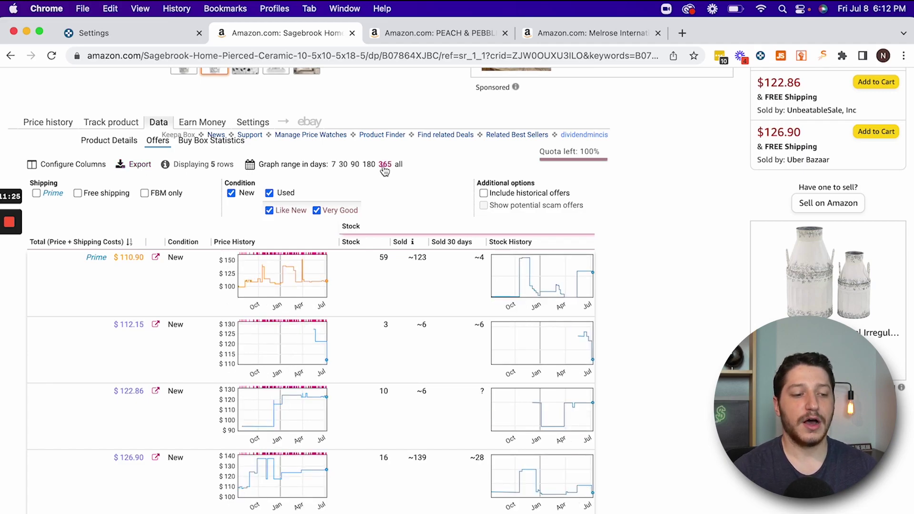
Open the Buy Box statistics and view each seller's buy box share over a 180-day range.
{"action": "left_click", "coordinate": [211, 142]}
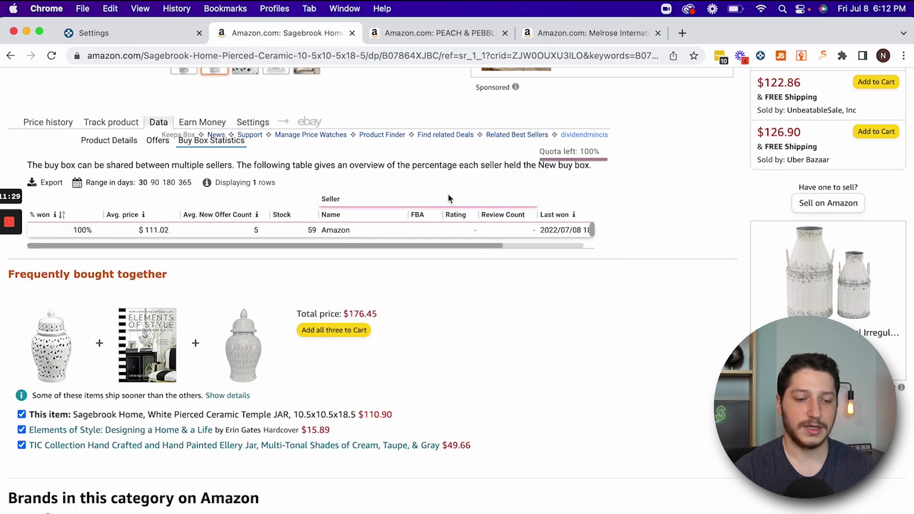
{"action": "scroll", "coordinate": [434, 208], "scroll_direction": "up", "scroll_amount": 1}
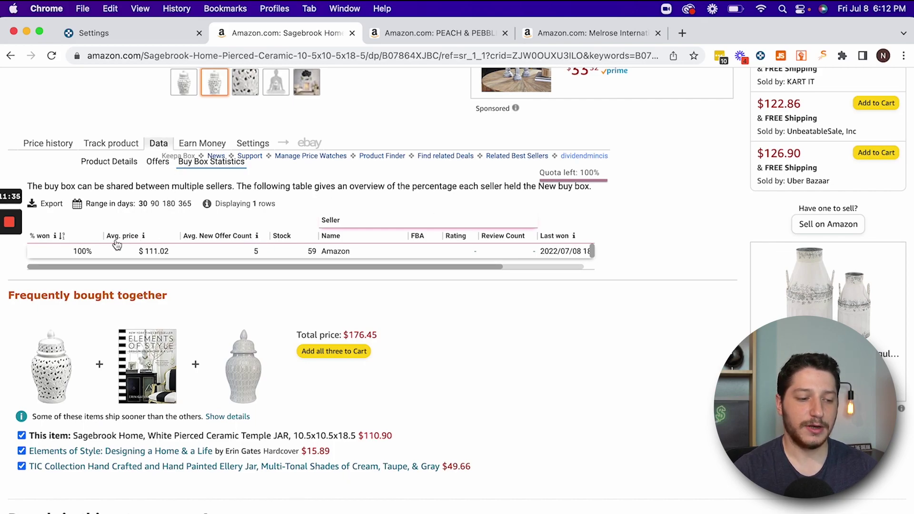
{"action": "left_click", "coordinate": [155, 204]}
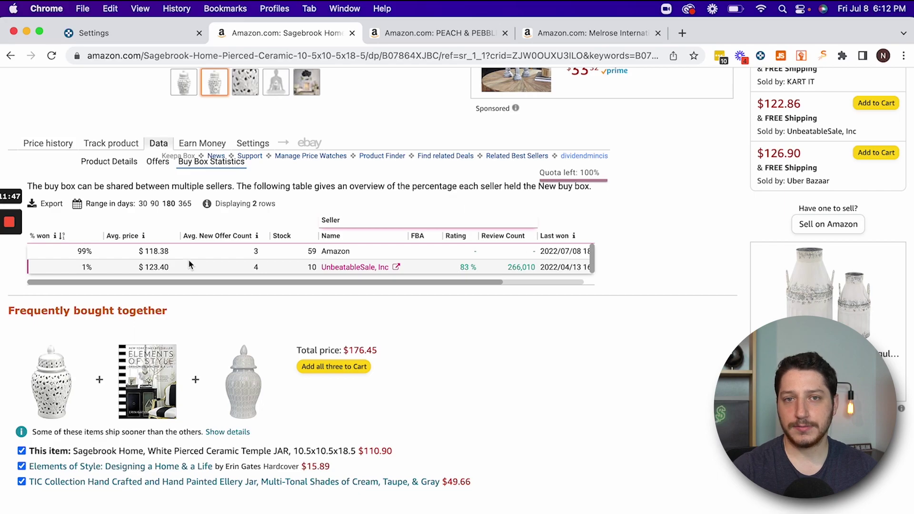
{"action": "scroll", "coordinate": [189, 264], "scroll_direction": "up", "scroll_amount": 7}
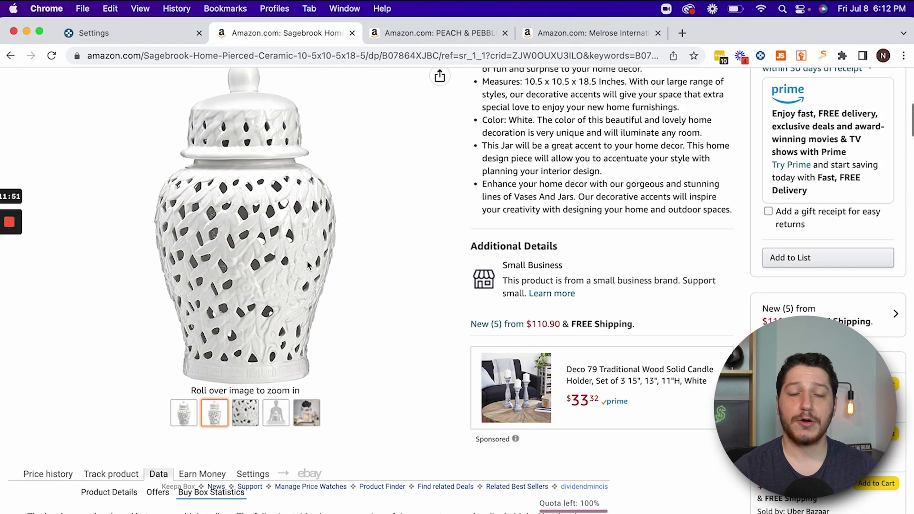
{"action": "mouse_move", "coordinate": [269, 161]}
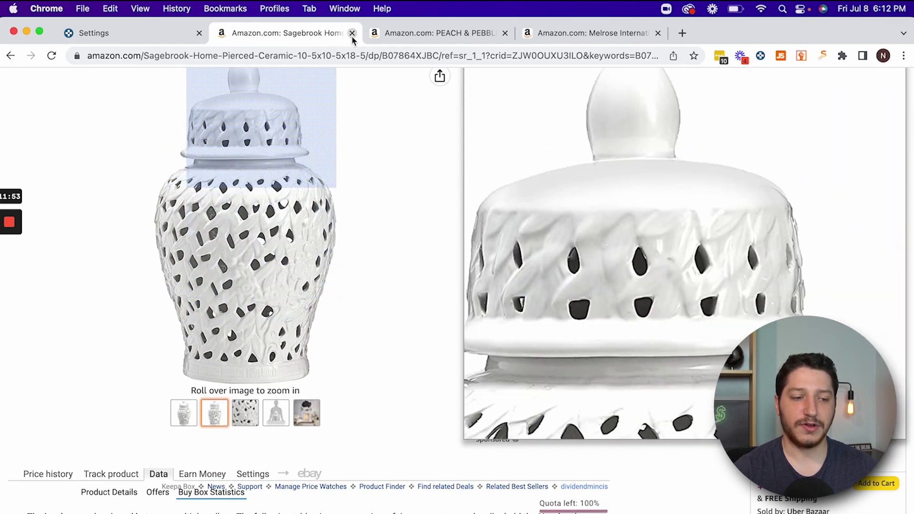
Close the Sagebrook jar listing and look through the Peach & Pebble ceramic planter's product page.
{"action": "left_click", "coordinate": [352, 33]}
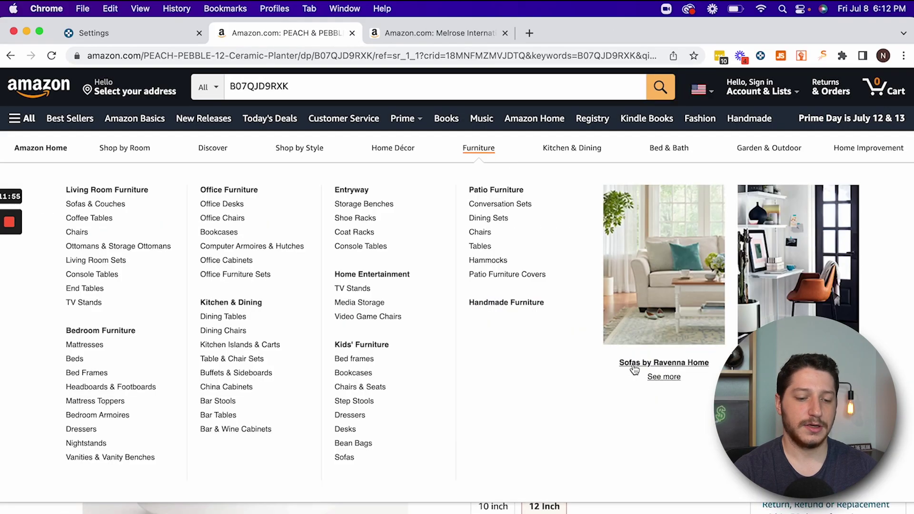
{"action": "scroll", "coordinate": [456, 286], "scroll_direction": "down", "scroll_amount": 10}
{"action": "scroll", "coordinate": [425, 485], "scroll_direction": "down", "scroll_amount": 15}
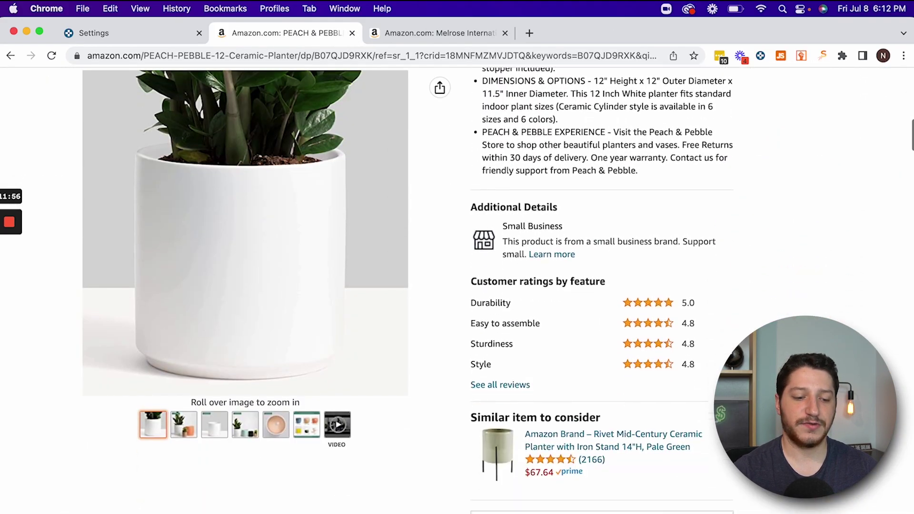
{"action": "scroll", "coordinate": [425, 482], "scroll_direction": "up", "scroll_amount": 2}
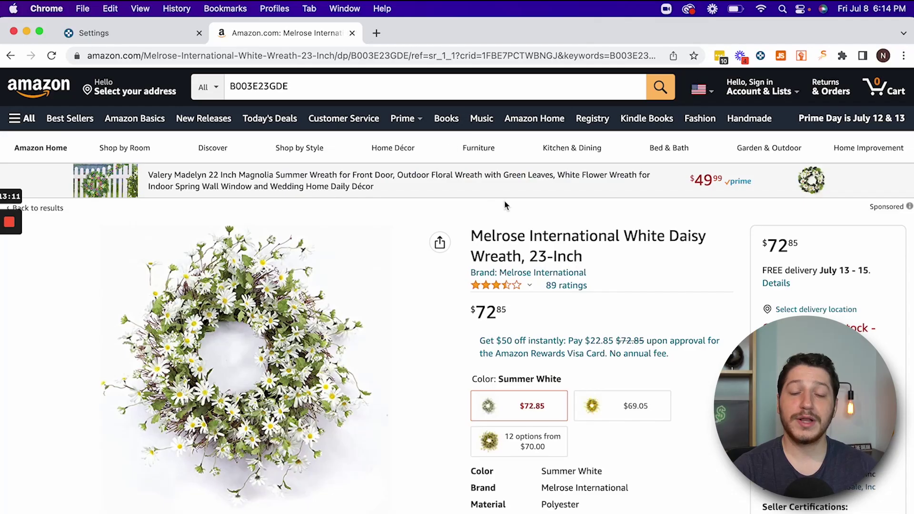
Examine the Melrose daisy wreath's Keepa price history, sales rank and offer count graphs, setting the range to Year.
{"action": "scroll", "coordinate": [506, 206], "scroll_direction": "down", "scroll_amount": 3}
{"action": "scroll", "coordinate": [506, 205], "scroll_direction": "up", "scroll_amount": 1}
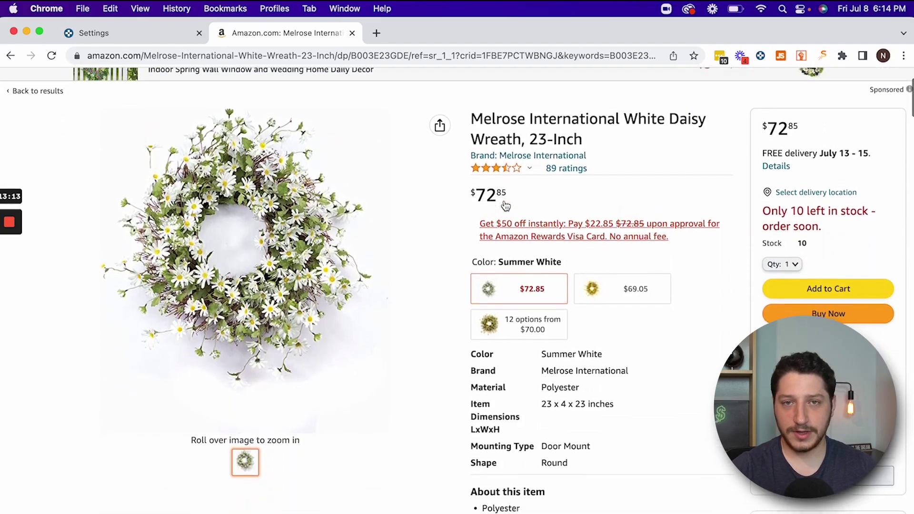
{"action": "scroll", "coordinate": [506, 206], "scroll_direction": "down", "scroll_amount": 2}
{"action": "scroll", "coordinate": [505, 205], "scroll_direction": "down", "scroll_amount": 15}
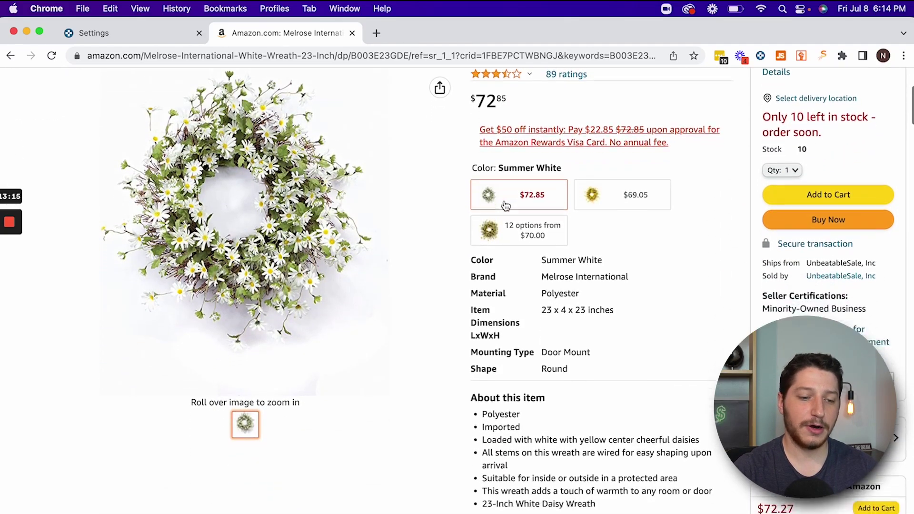
{"action": "scroll", "coordinate": [506, 206], "scroll_direction": "down", "scroll_amount": 2}
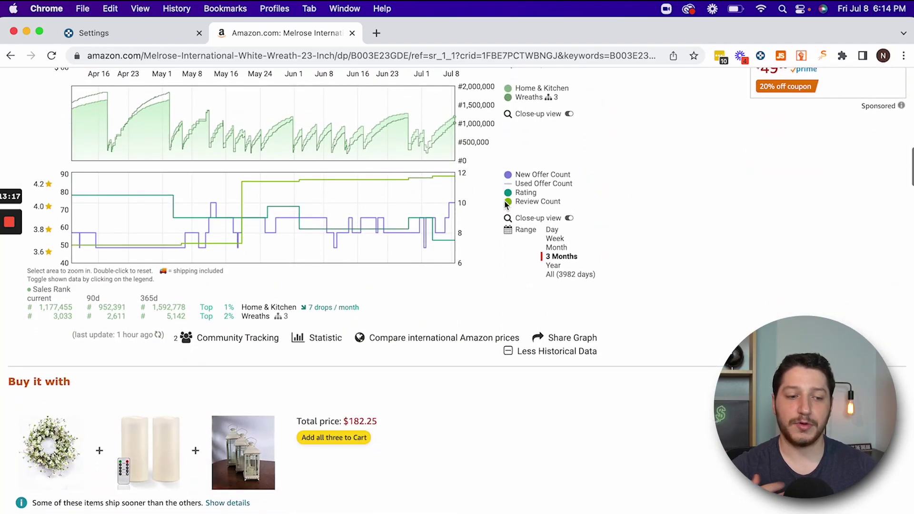
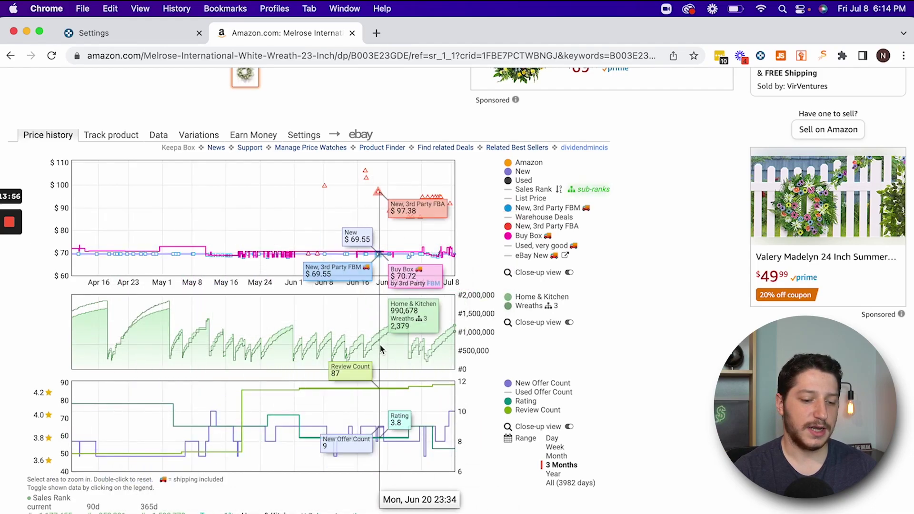
{"action": "left_click", "coordinate": [552, 475]}
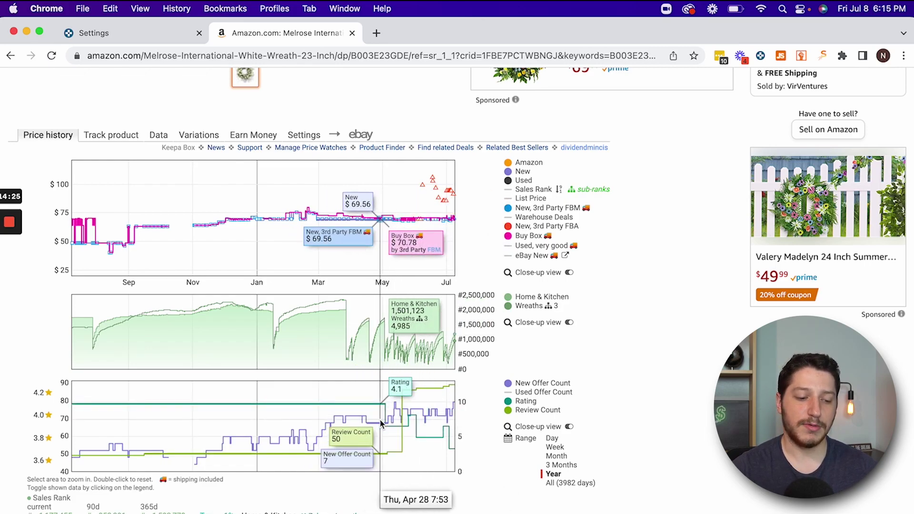
{"action": "scroll", "coordinate": [380, 422], "scroll_direction": "down", "scroll_amount": 2}
{"action": "scroll", "coordinate": [204, 142], "scroll_direction": "up", "scroll_amount": 2}
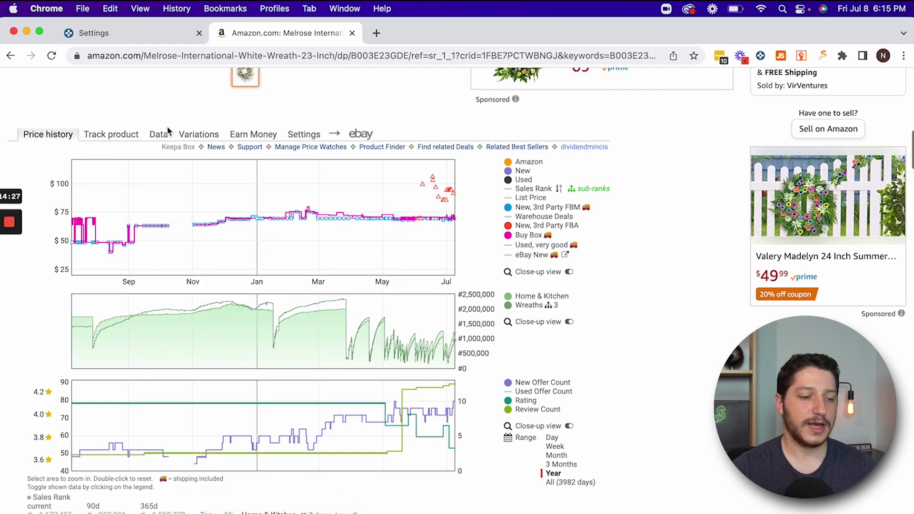
Open the wreath's Buy Box statistics in the Keepa data and compare the listed sellers with the Amazon offers.
{"action": "left_click", "coordinate": [161, 135]}
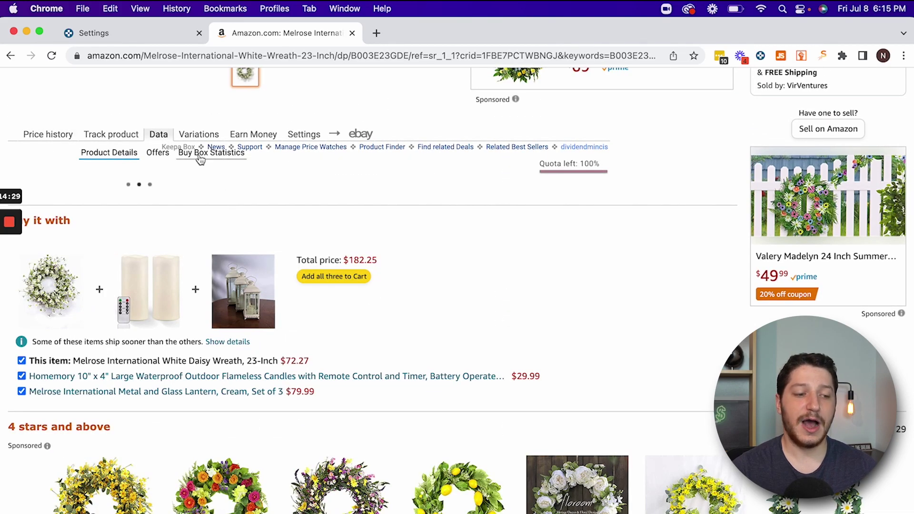
{"action": "left_click", "coordinate": [200, 157]}
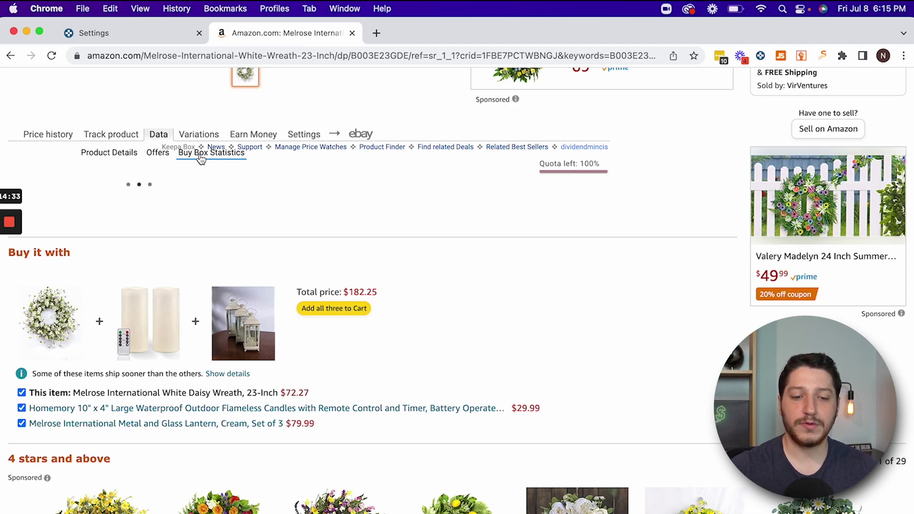
{"action": "scroll", "coordinate": [520, 191], "scroll_direction": "up", "scroll_amount": 15}
{"action": "mouse_move", "coordinate": [767, 145]}
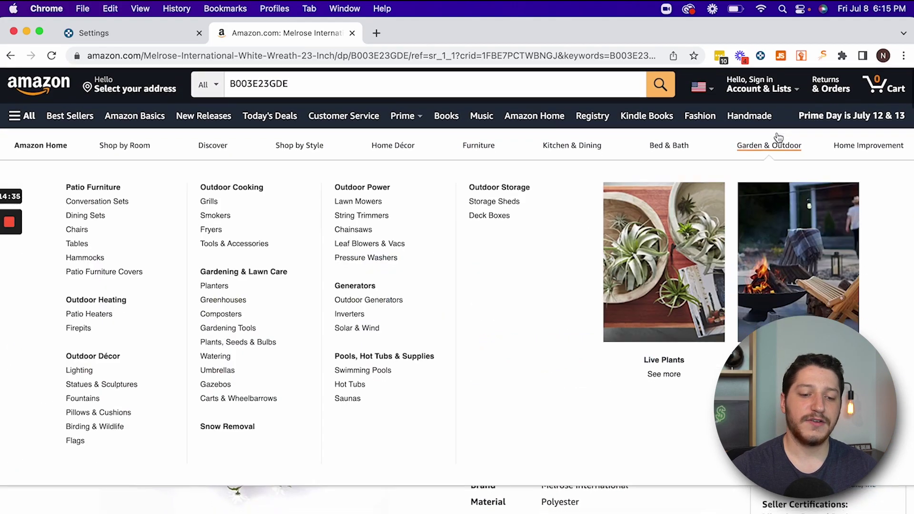
{"action": "scroll", "coordinate": [774, 236], "scroll_direction": "down", "scroll_amount": 5}
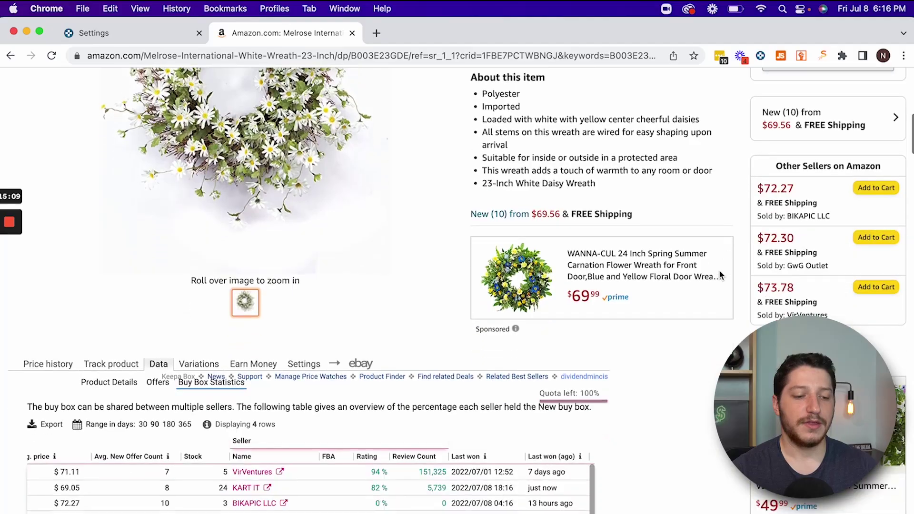
{"action": "scroll", "coordinate": [719, 272], "scroll_direction": "down", "scroll_amount": 6}
{"action": "scroll", "coordinate": [718, 274], "scroll_direction": "up", "scroll_amount": 2}
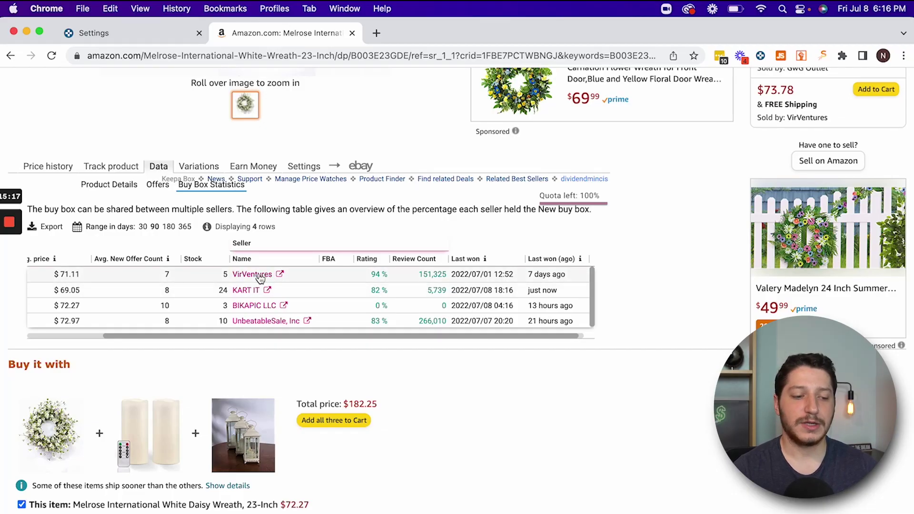
Open the VirVentures seller profile on Amazon from the Buy Box statistics and read its details and feedback.
{"action": "left_click", "coordinate": [280, 276]}
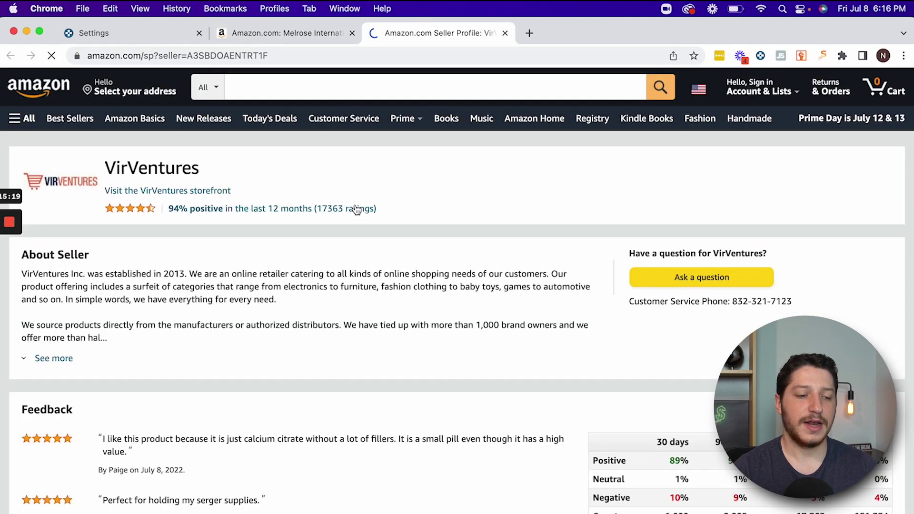
{"action": "scroll", "coordinate": [323, 223], "scroll_direction": "down", "scroll_amount": 6}
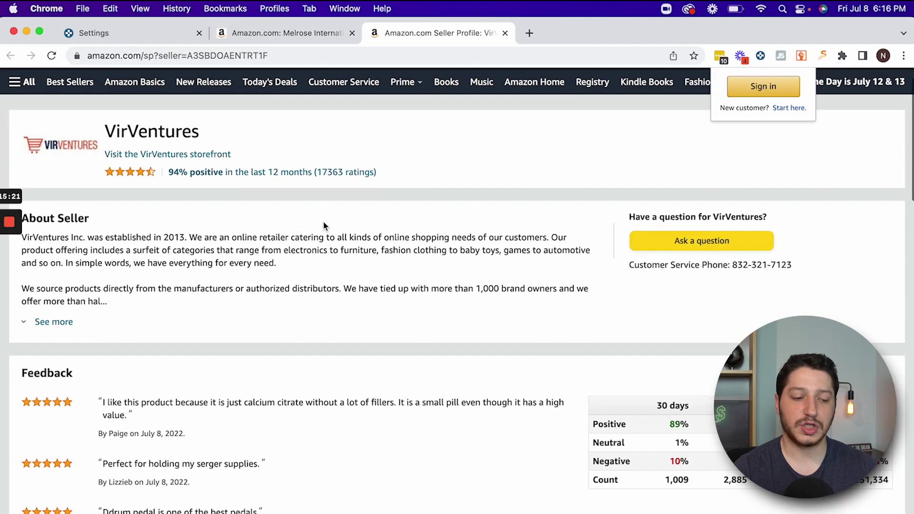
{"action": "scroll", "coordinate": [319, 217], "scroll_direction": "up", "scroll_amount": 5}
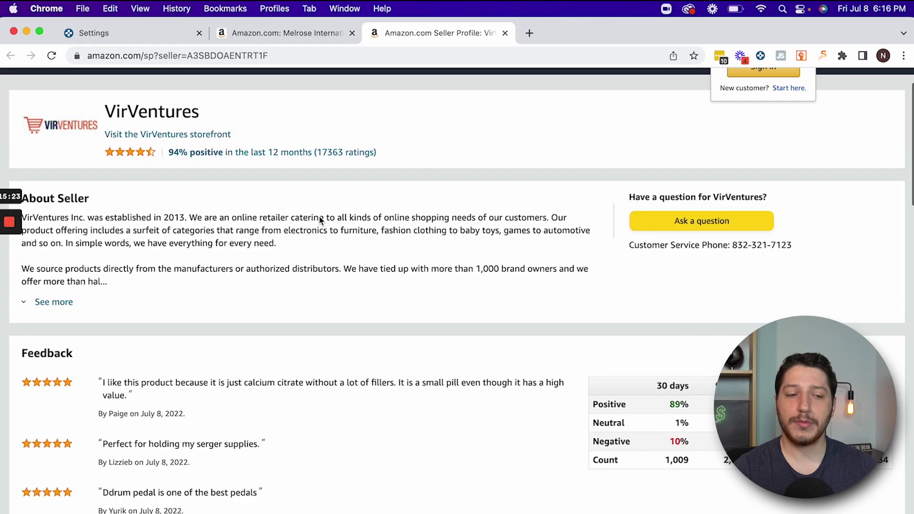
Visit the VirVentures storefront on Amazon and browse its product listings down to the page navigation.
{"action": "left_click", "coordinate": [187, 138]}
{"action": "scroll", "coordinate": [289, 276], "scroll_direction": "down", "scroll_amount": 8}
{"action": "scroll", "coordinate": [289, 276], "scroll_direction": "down", "scroll_amount": 15}
{"action": "scroll", "coordinate": [289, 276], "scroll_direction": "up", "scroll_amount": 5}
{"action": "scroll", "coordinate": [289, 276], "scroll_direction": "down", "scroll_amount": 2}
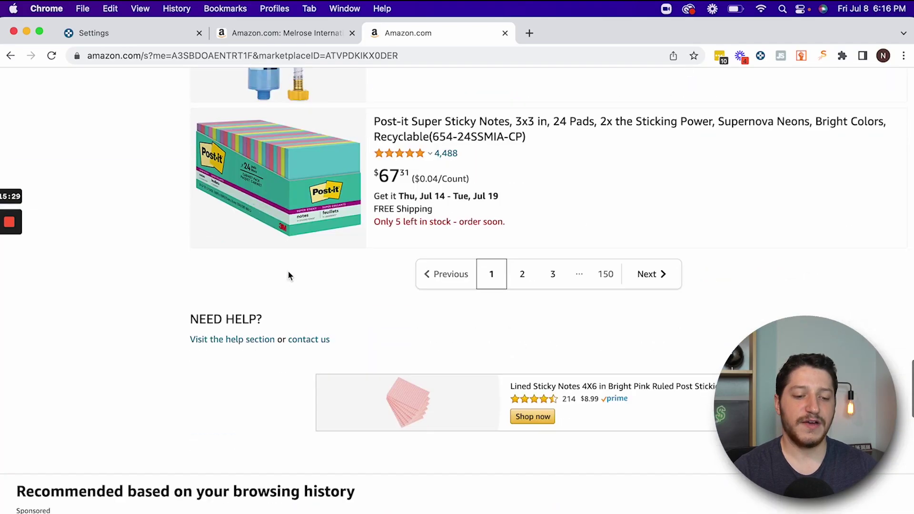
{"action": "scroll", "coordinate": [289, 276], "scroll_direction": "up", "scroll_amount": 1}
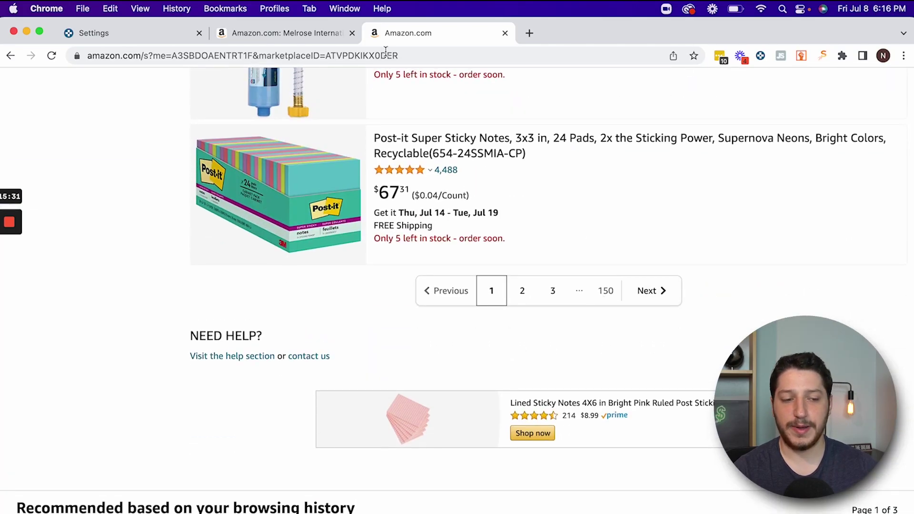
Return to the wreath listing, open VirVentures' Keepa seller overview, and examine its rating, review count and listing count metrics.
{"action": "left_click", "coordinate": [269, 37]}
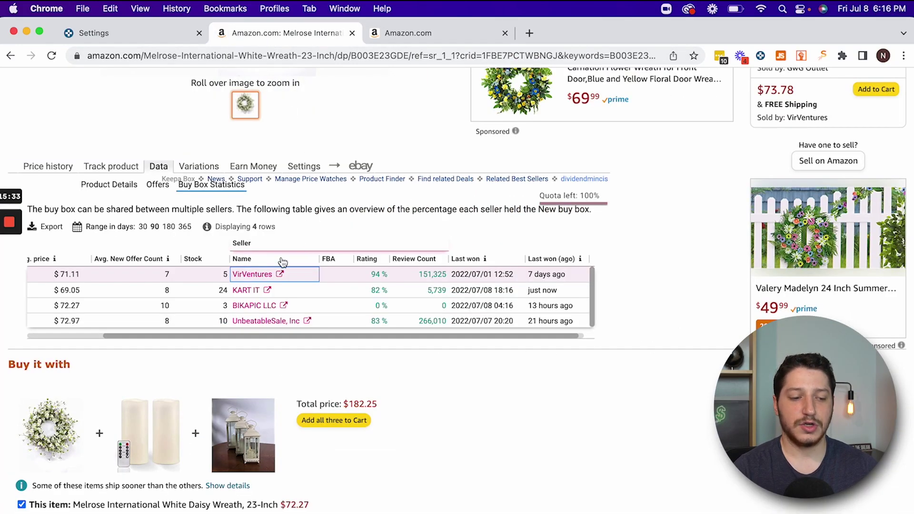
{"action": "left_click", "coordinate": [256, 275]}
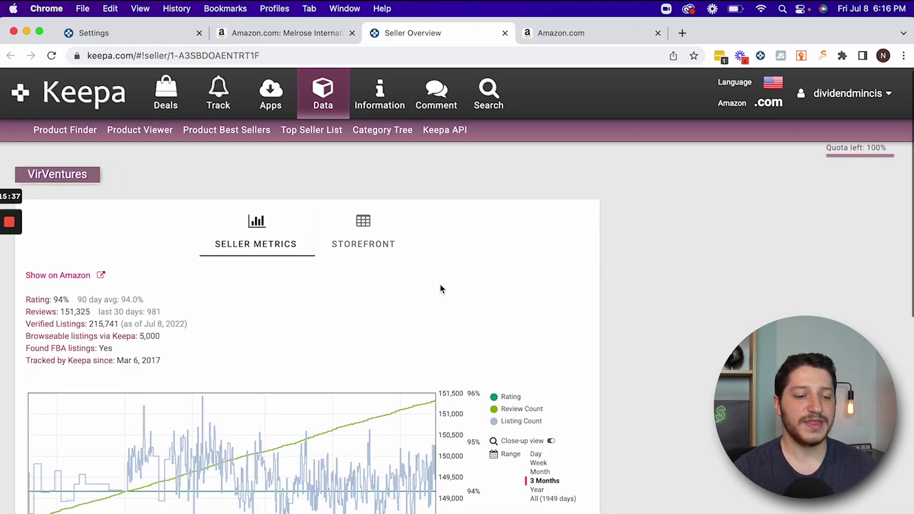
{"action": "scroll", "coordinate": [440, 285], "scroll_direction": "down", "scroll_amount": 1}
{"action": "scroll", "coordinate": [439, 286], "scroll_direction": "down", "scroll_amount": 5}
{"action": "scroll", "coordinate": [440, 286], "scroll_direction": "up", "scroll_amount": 6}
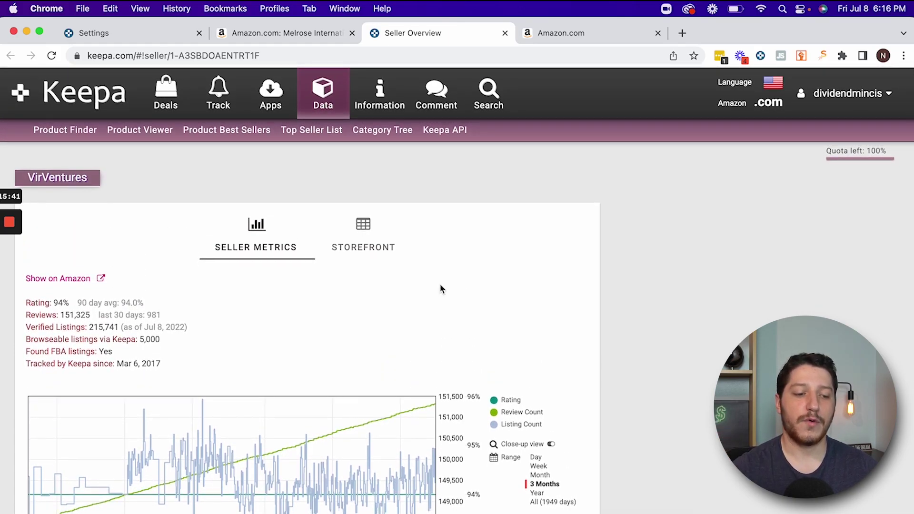
{"action": "scroll", "coordinate": [440, 288], "scroll_direction": "down", "scroll_amount": 4}
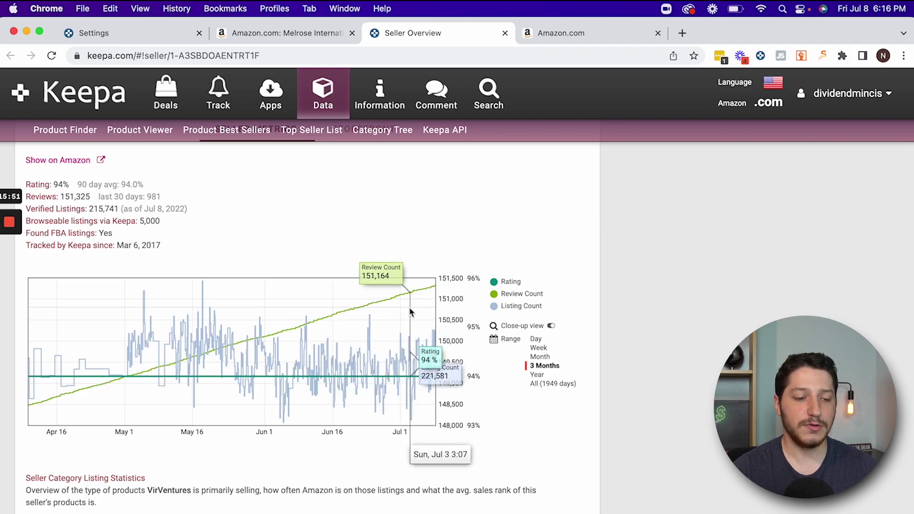
Review VirVentures' category and brand listing statistics, including Amazon offer shares and average sales ranks.
{"action": "scroll", "coordinate": [310, 316], "scroll_direction": "down", "scroll_amount": 7}
{"action": "scroll", "coordinate": [309, 317], "scroll_direction": "down", "scroll_amount": 1}
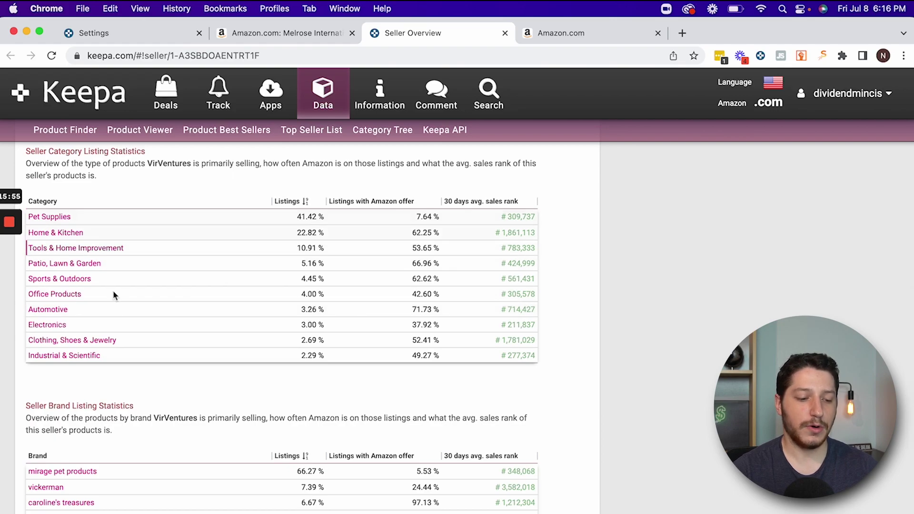
{"action": "scroll", "coordinate": [110, 254], "scroll_direction": "down", "scroll_amount": 4}
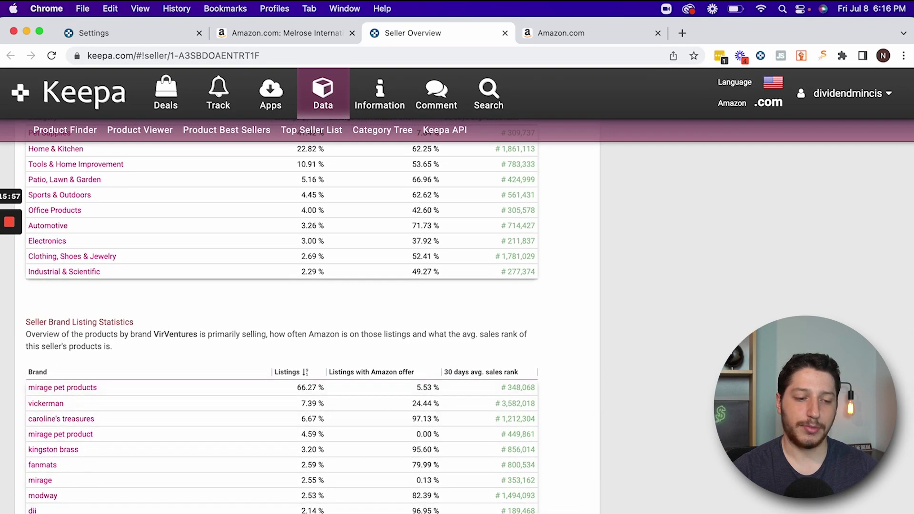
{"action": "scroll", "coordinate": [286, 333], "scroll_direction": "up", "scroll_amount": 15}
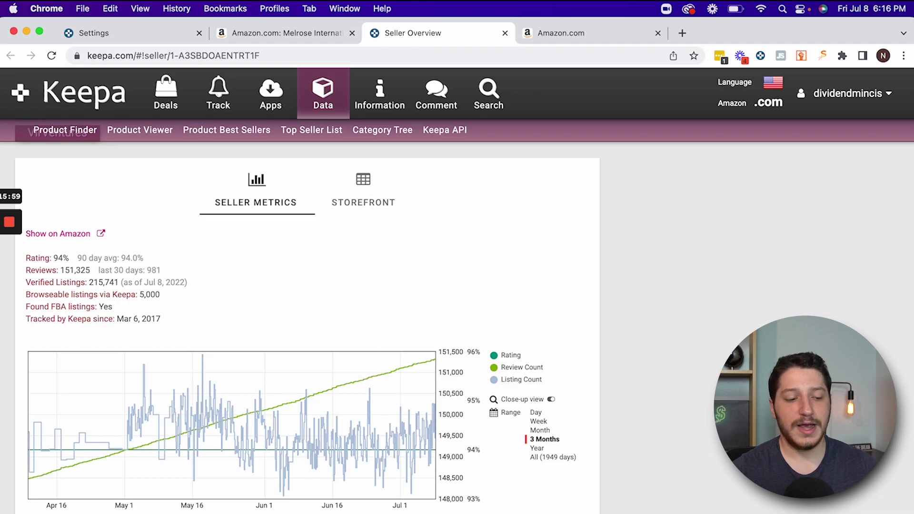
{"action": "scroll", "coordinate": [46, 385], "scroll_direction": "down", "scroll_amount": 15}
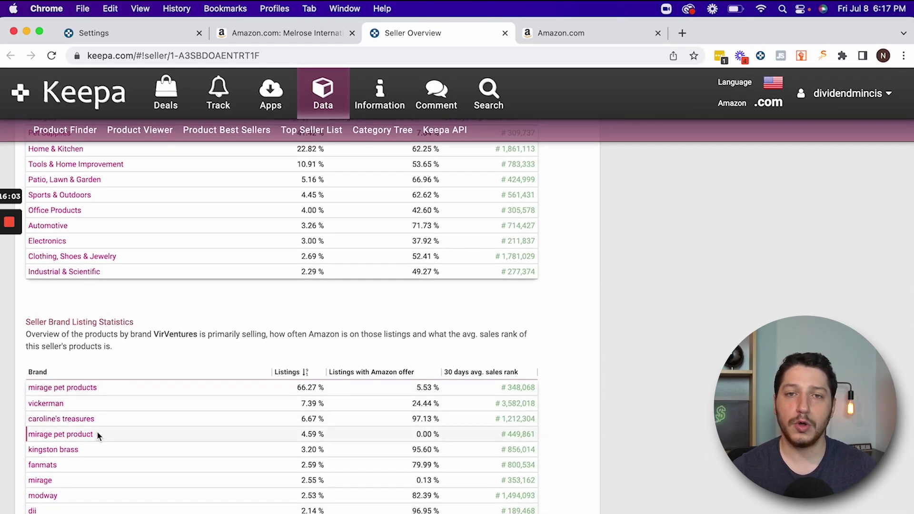
{"action": "scroll", "coordinate": [96, 432], "scroll_direction": "up", "scroll_amount": 15}
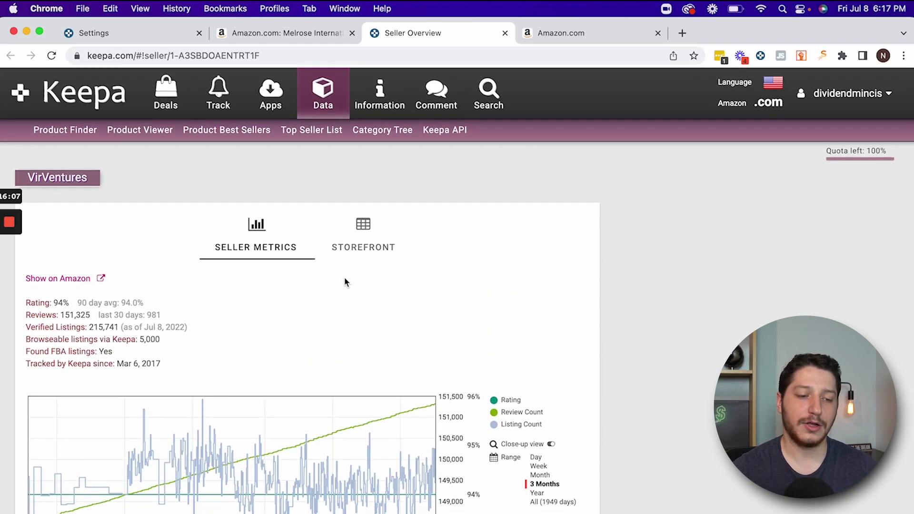
Open VirVentures' storefront table in Keepa and examine its products' Buy Box prices, stock and sales rank data.
{"action": "left_click", "coordinate": [375, 253]}
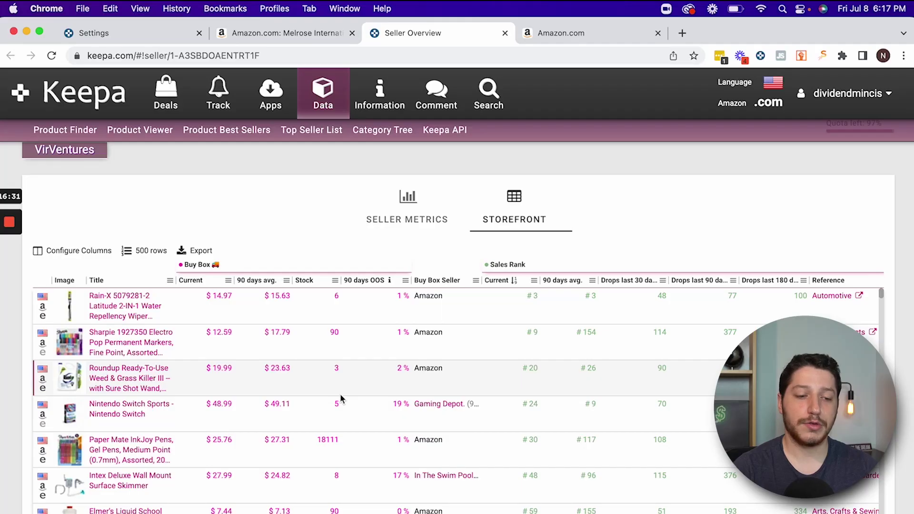
{"action": "scroll", "coordinate": [341, 395], "scroll_direction": "down", "scroll_amount": 2}
{"action": "scroll", "coordinate": [341, 395], "scroll_direction": "up", "scroll_amount": 2}
{"action": "scroll", "coordinate": [341, 395], "scroll_direction": "down", "scroll_amount": 2}
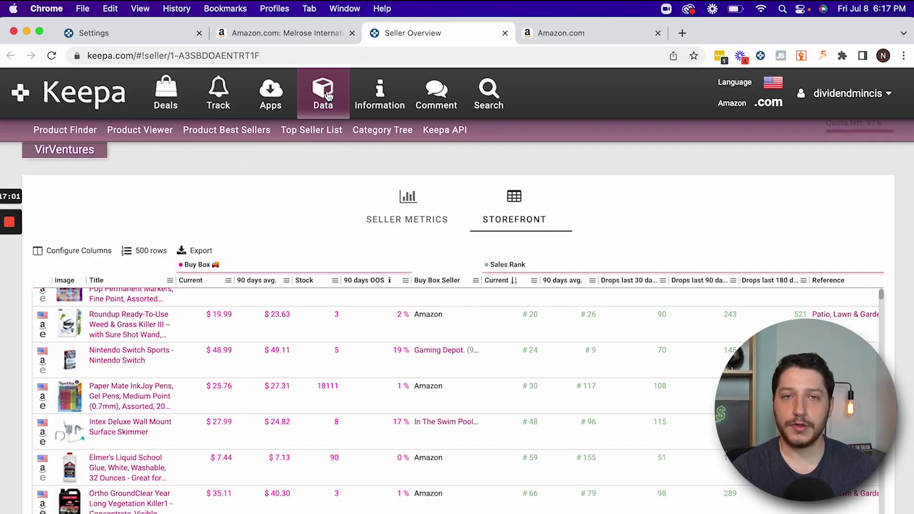
View Keepa's Product Viewer with its ASIN list import, then open the premium data overview.
{"action": "left_click", "coordinate": [127, 136]}
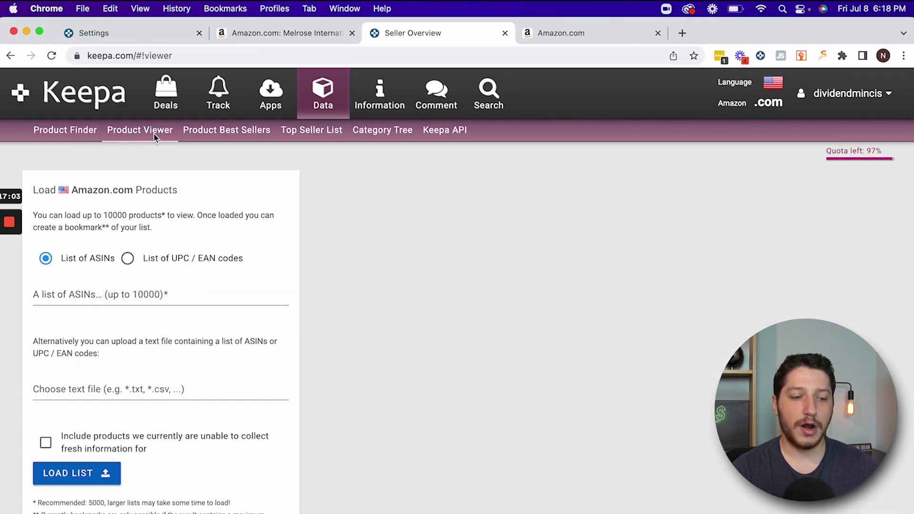
{"action": "left_click", "coordinate": [495, 111]}
{"action": "left_click", "coordinate": [322, 93]}
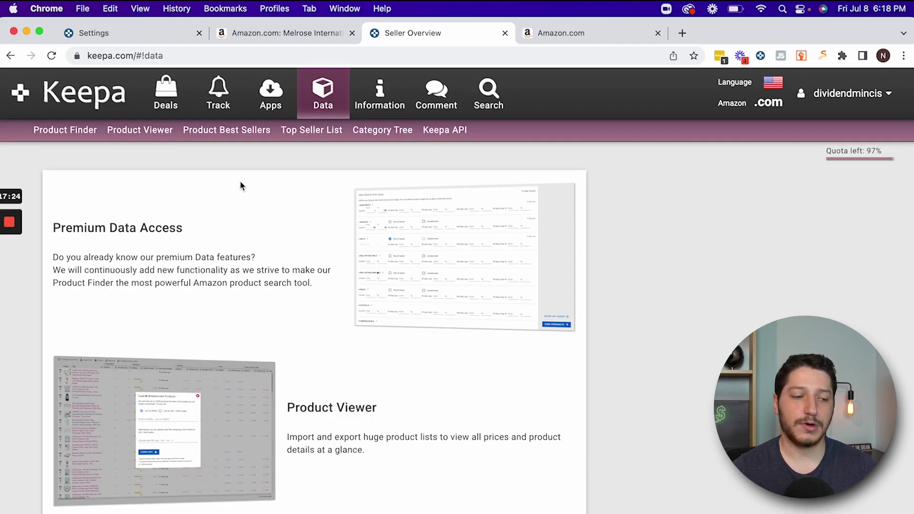
Open the Product Finder and look through its sales rank, price type and category filters.
{"action": "left_click", "coordinate": [62, 135]}
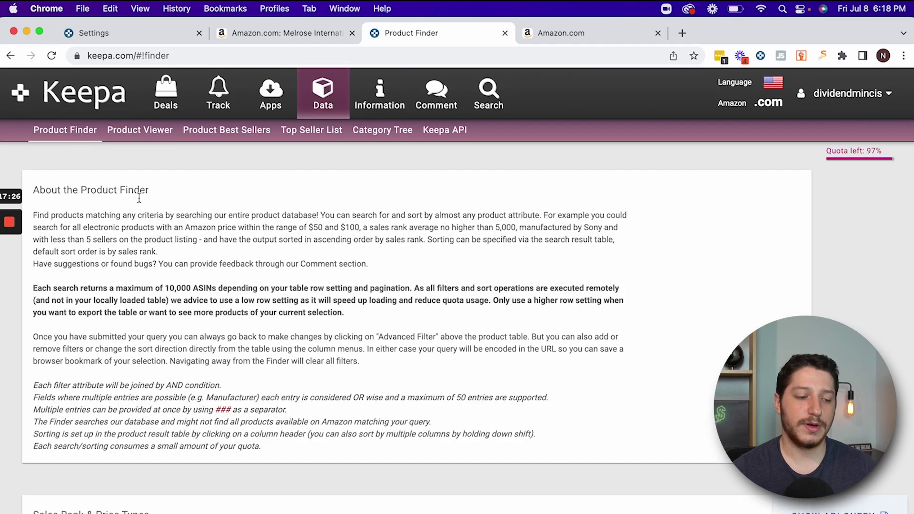
{"action": "scroll", "coordinate": [238, 298], "scroll_direction": "down", "scroll_amount": 10}
{"action": "scroll", "coordinate": [239, 300], "scroll_direction": "down", "scroll_amount": 15}
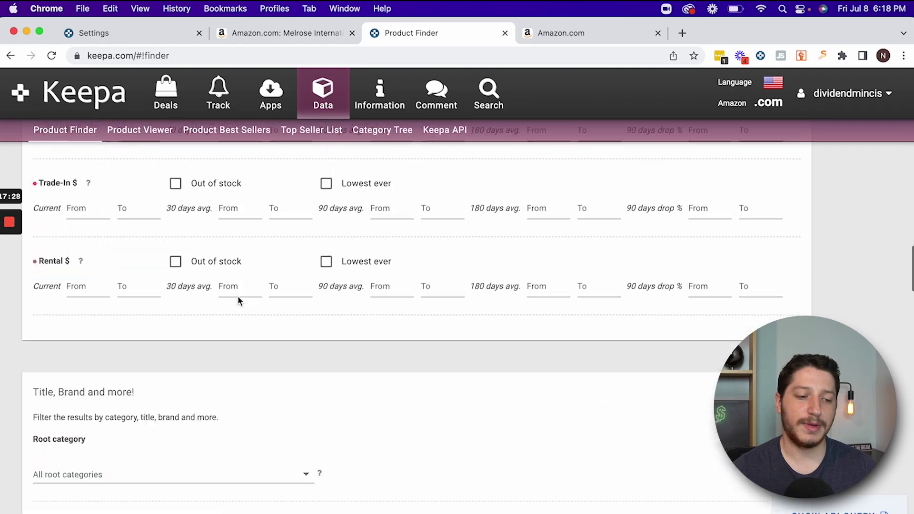
{"action": "scroll", "coordinate": [443, 171], "scroll_direction": "up", "scroll_amount": 20}
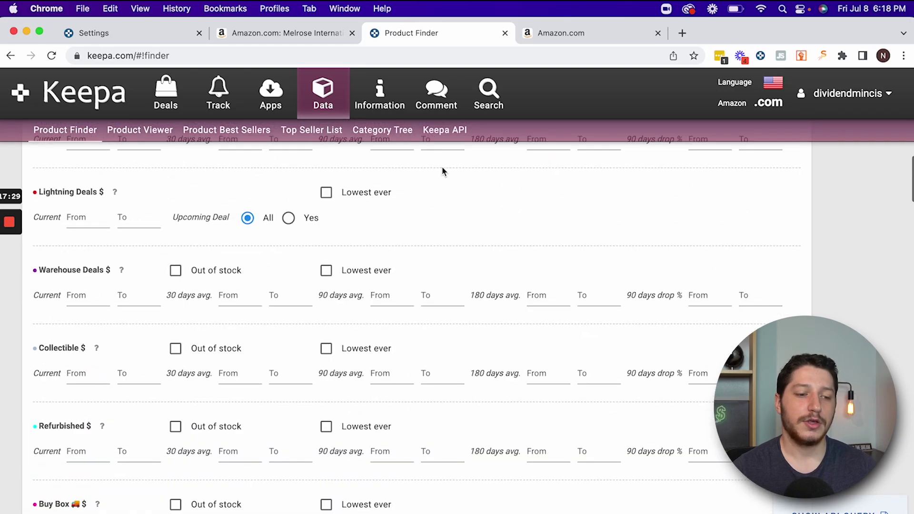
Open the Category Tree, followed by the Top Seller List.
{"action": "left_click", "coordinate": [383, 130]}
{"action": "left_click", "coordinate": [295, 131]}
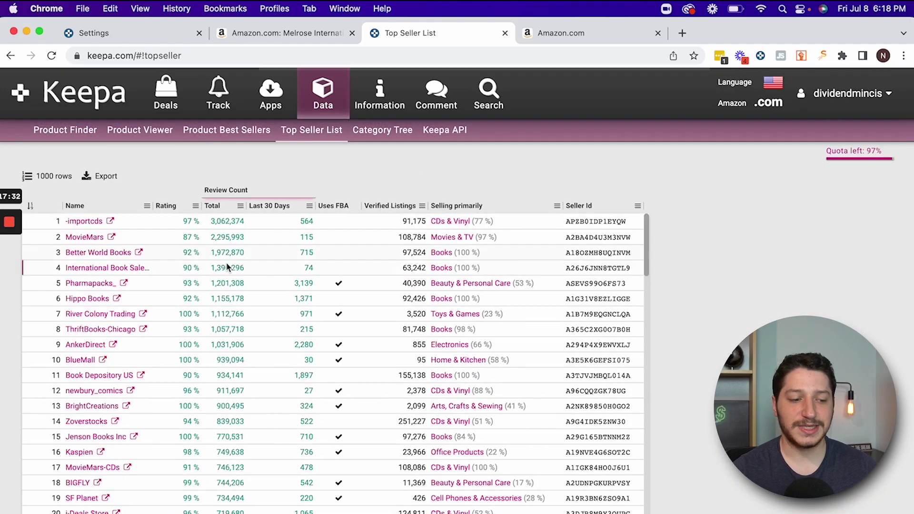